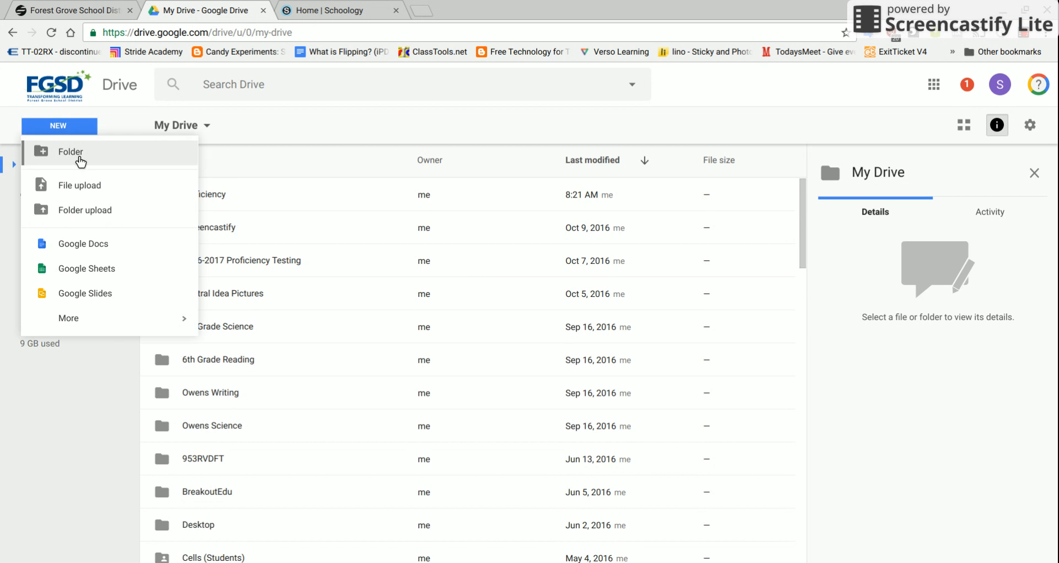
Create a folder in My Drive named with the teacher's surname followed by "Proficiency"
key(BackSpace)
text(Owens Pro)
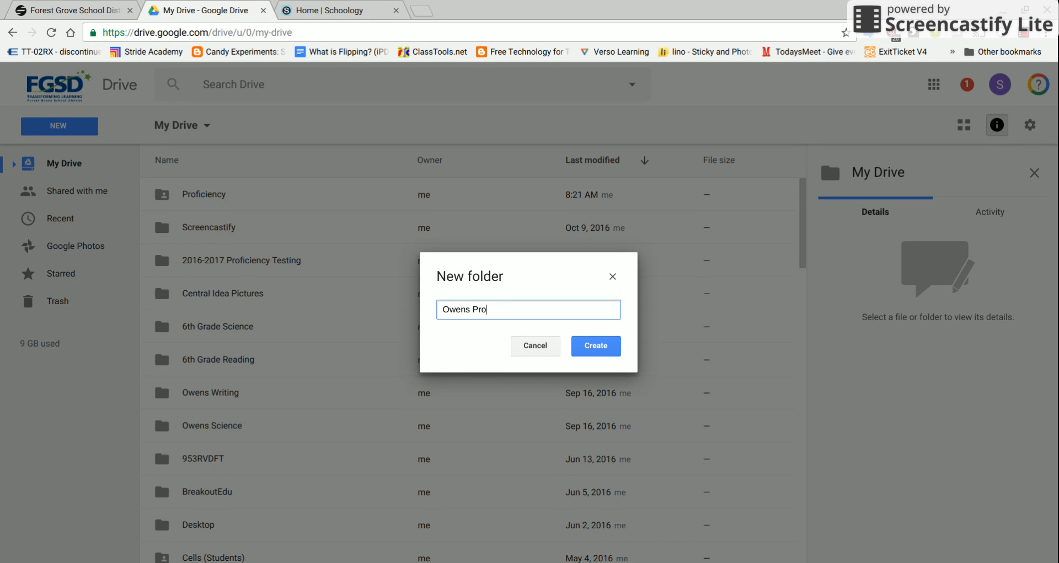
text(ficency)
key(BackSpace)
key(BackSpace)
key(BackSpace)
key(BackSpace)
text(iency)
click(613, 356)
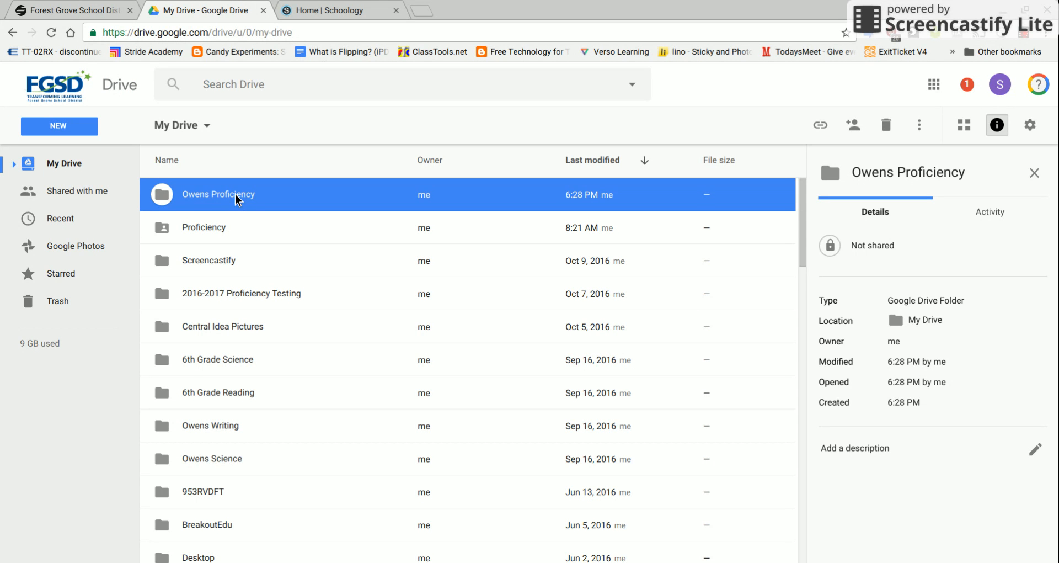
Switch to the Forest Grove School District website and open the Curriculum & Instruction Portal from the Staff Tools page
click(77, 8)
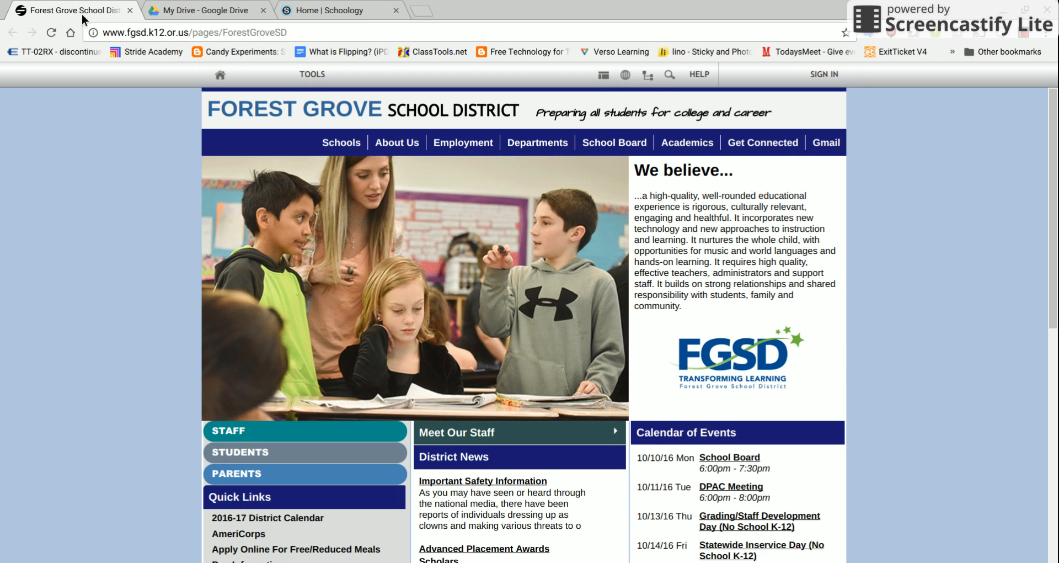
click(245, 436)
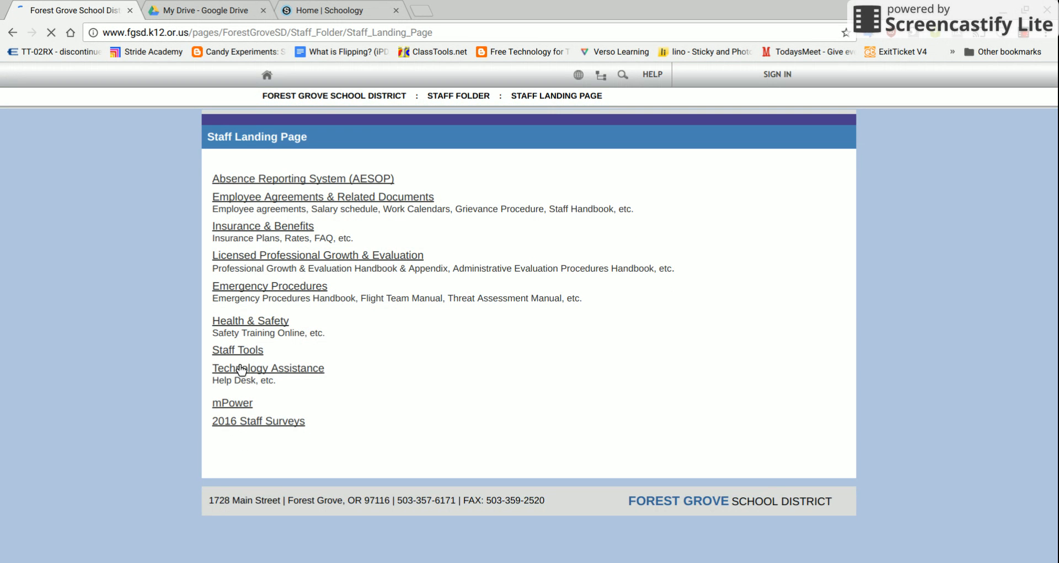
click(233, 405)
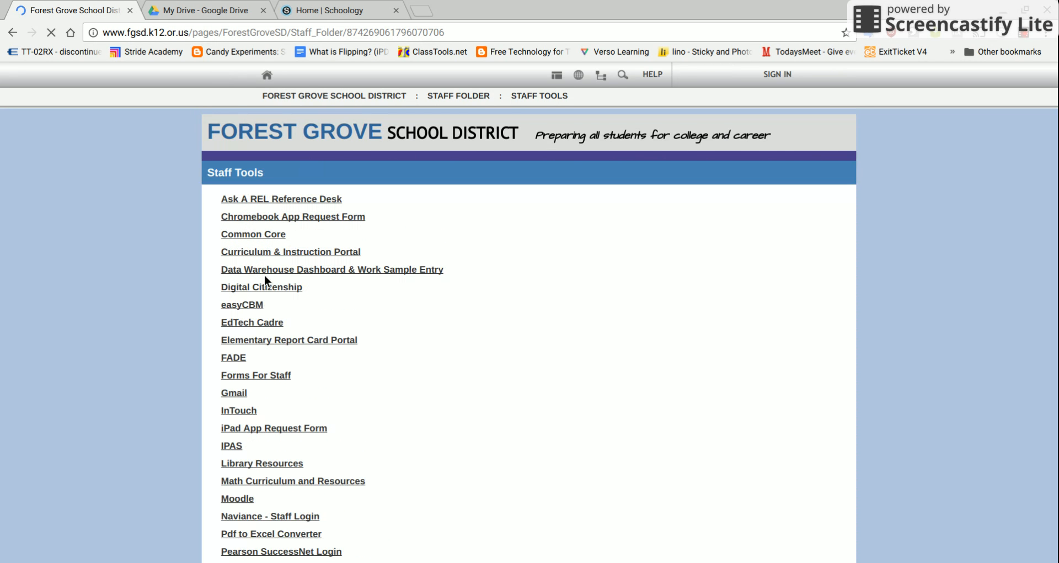
click(270, 268)
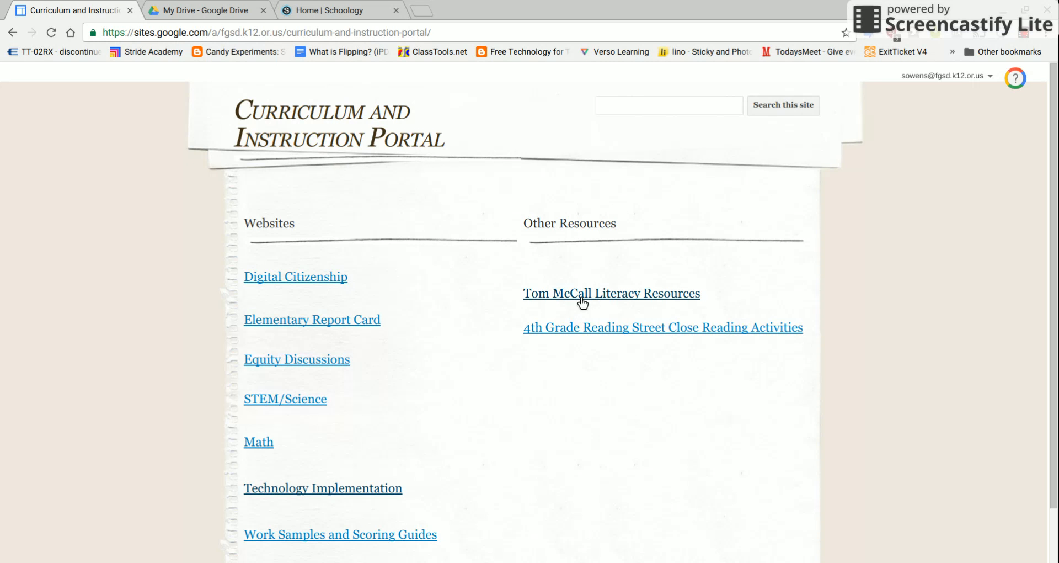
Open the Semester 1 Proficiencies page of the 6th Grade Materials in Tom McCall Literacy Resources
click(581, 298)
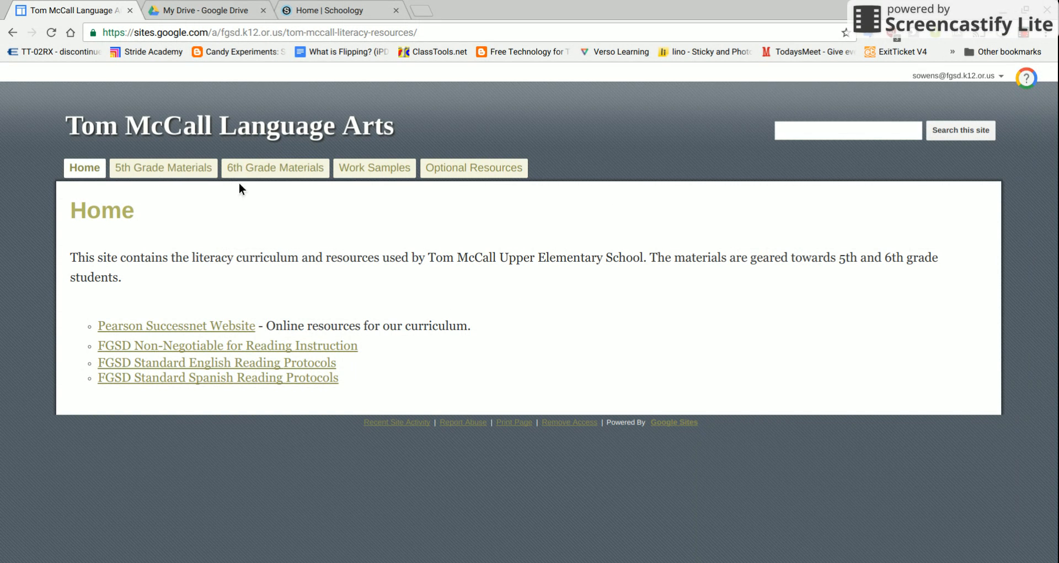
click(259, 168)
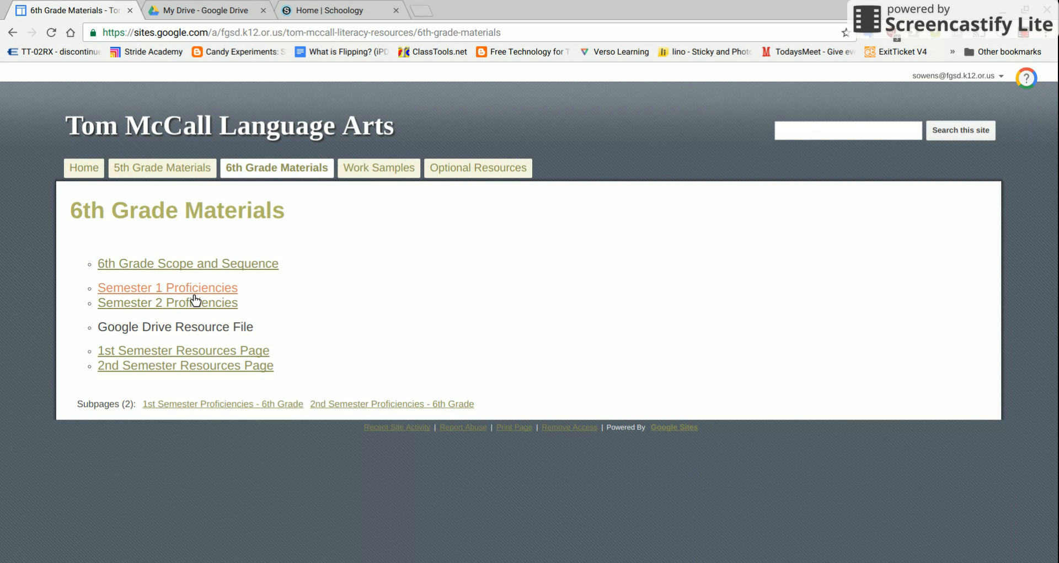
click(188, 290)
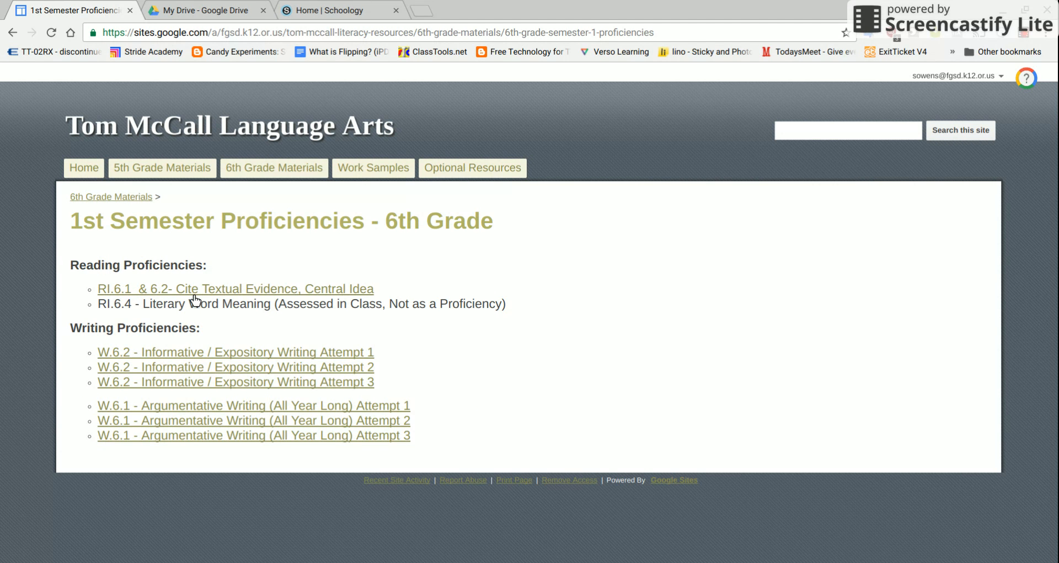
Open the RI.6.1 & 6.2 Cite Textual Evidence, Central Idea folder in Google Drive using the school district account
click(194, 295)
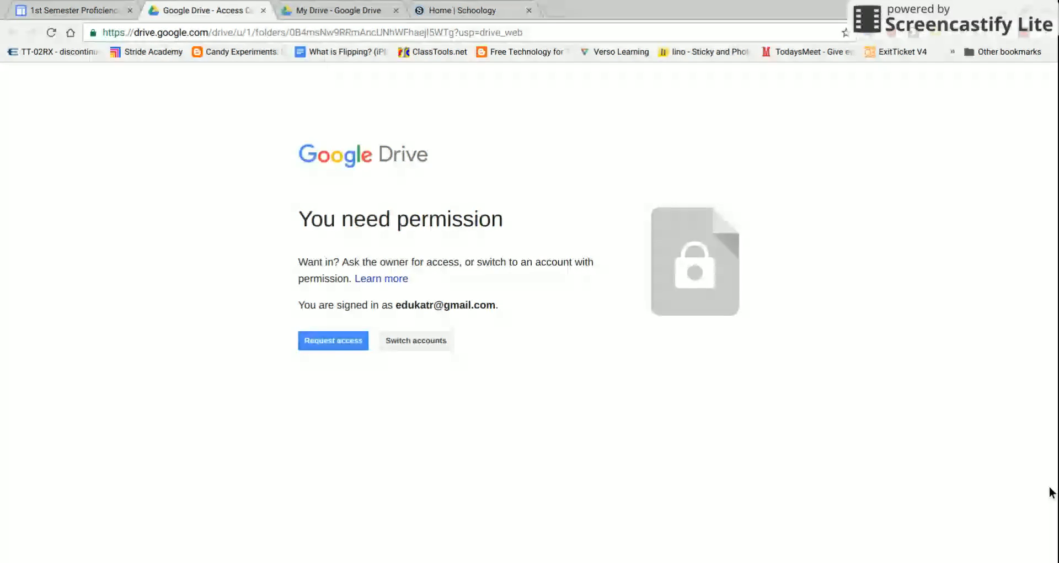
click(408, 342)
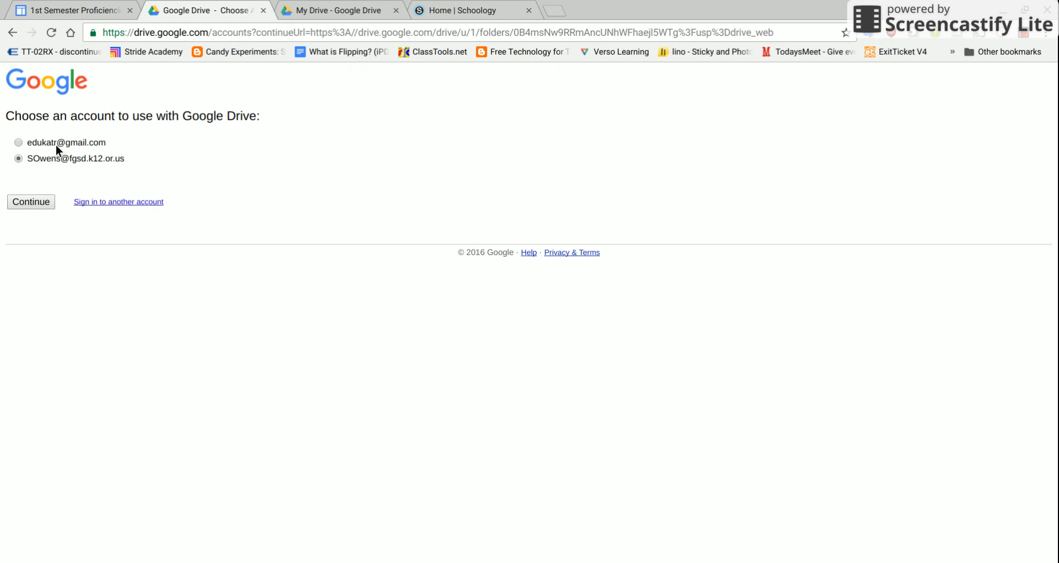
drag(56, 144, 58, 160)
click(59, 163)
click(43, 201)
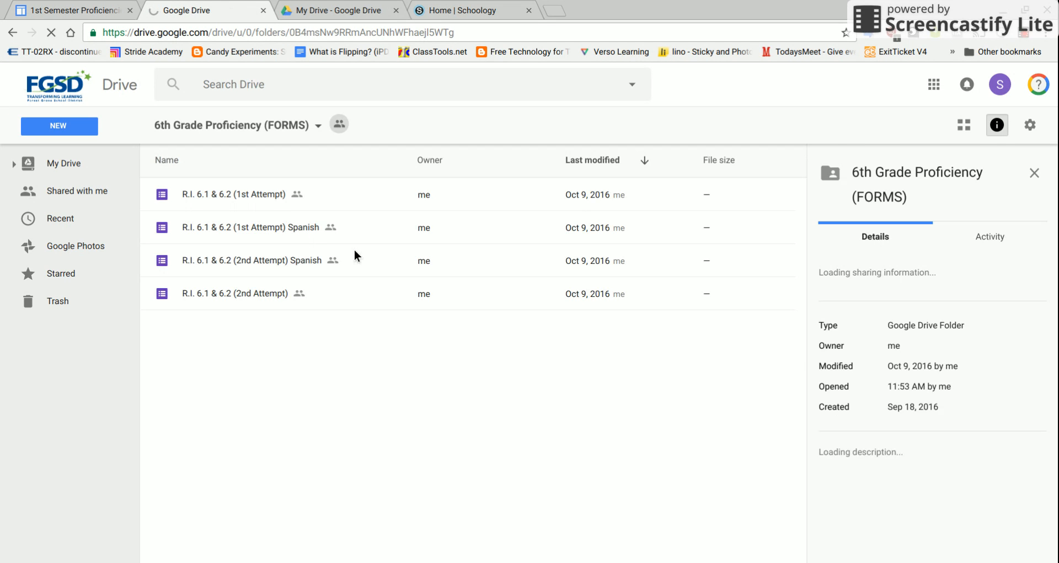
Make a copy of the "R.I. 6.1 & 6.2 (1st Attempt)" form
click(273, 196)
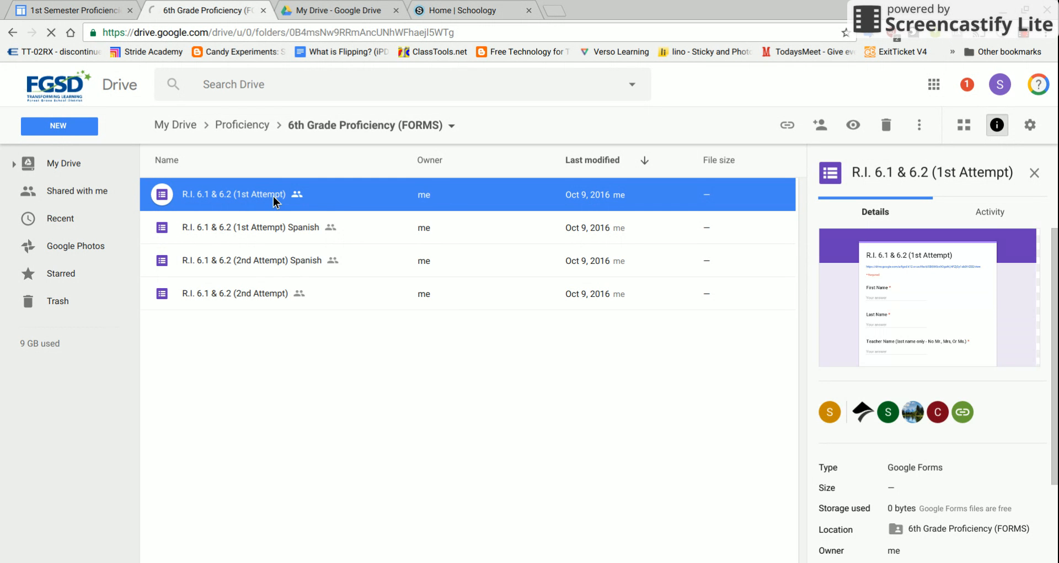
right_click(273, 196)
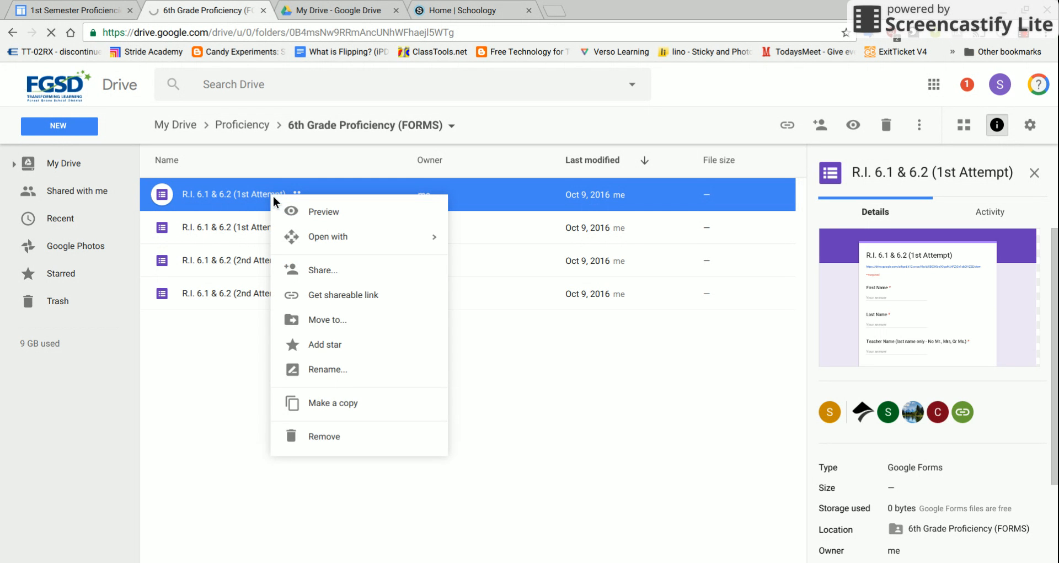
click(346, 408)
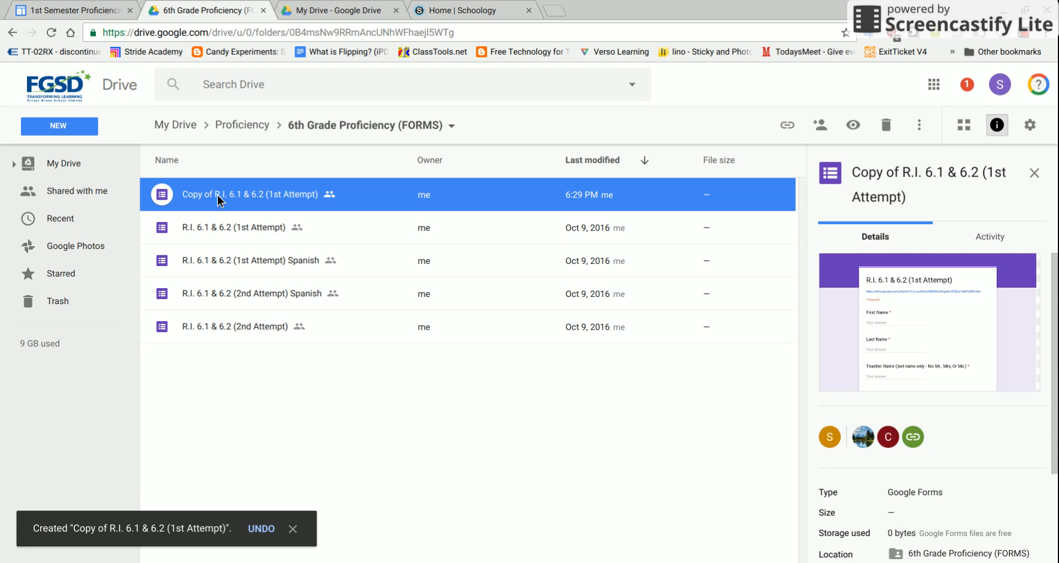
Move the copied form into the teacher's own Proficiency folder under My Drive, accepting the loss of shared access
click(14, 165)
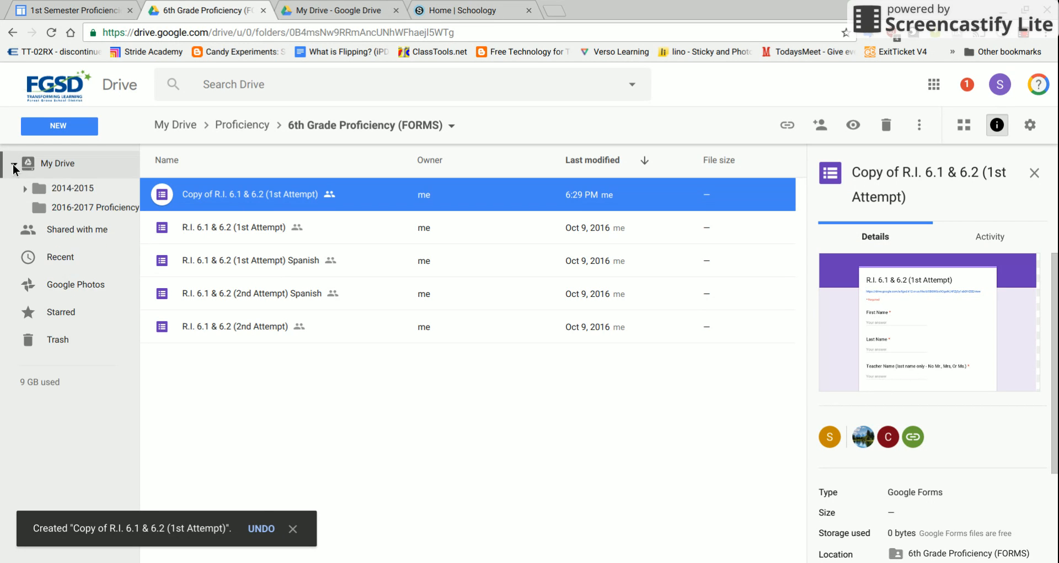
drag(201, 203, 149, 355)
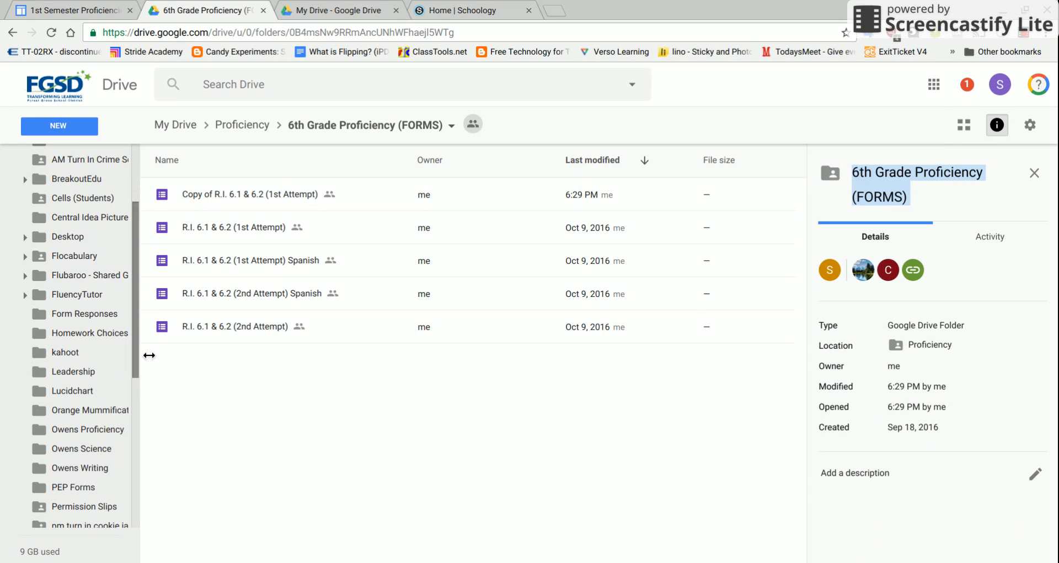
click(211, 203)
drag(210, 204, 97, 432)
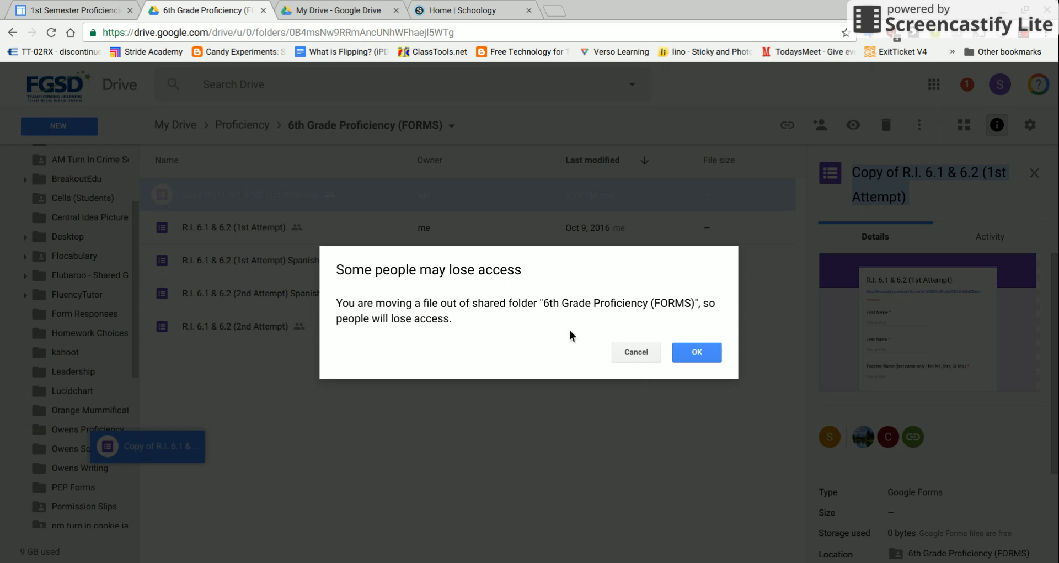
click(704, 356)
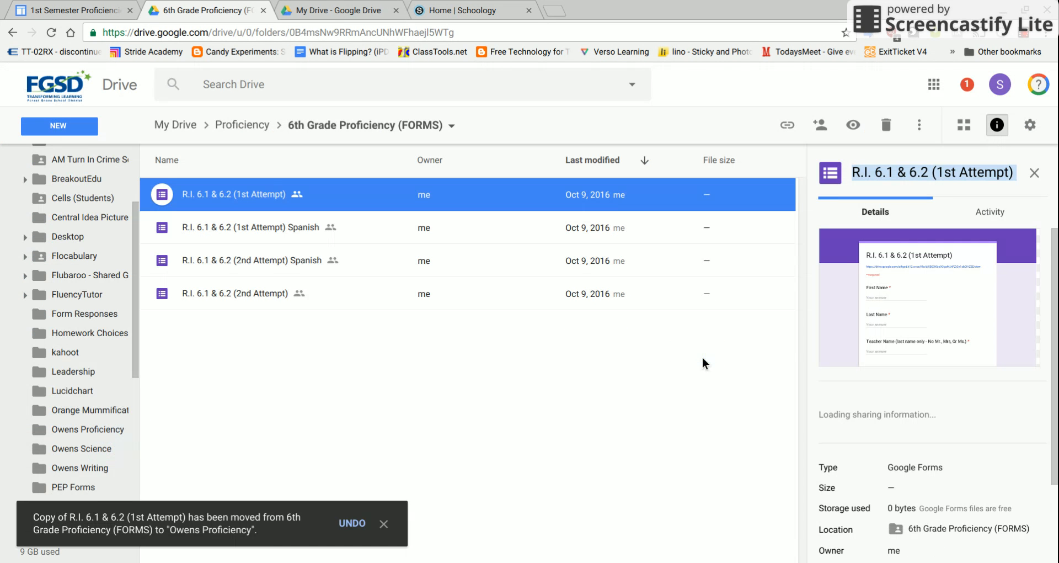
Open the copied form from the teacher's own Proficiency folder for editing
click(102, 430)
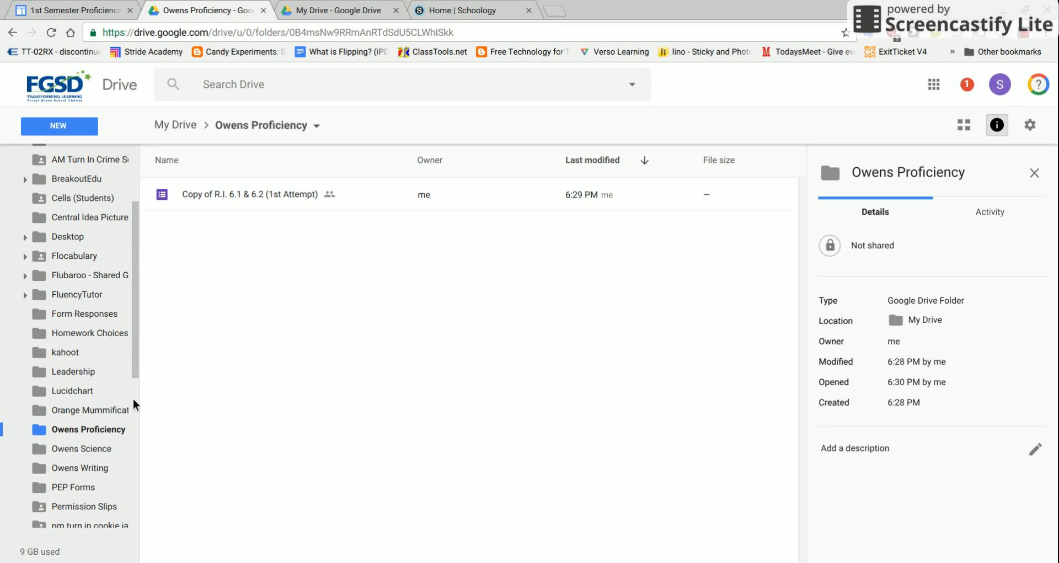
right_click(270, 202)
click(270, 201)
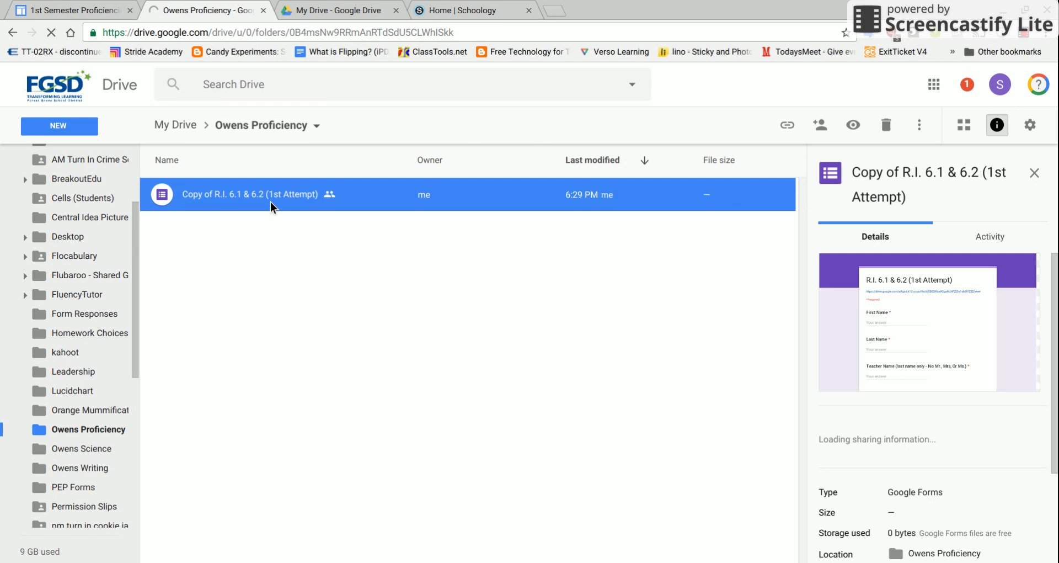
double_click(270, 202)
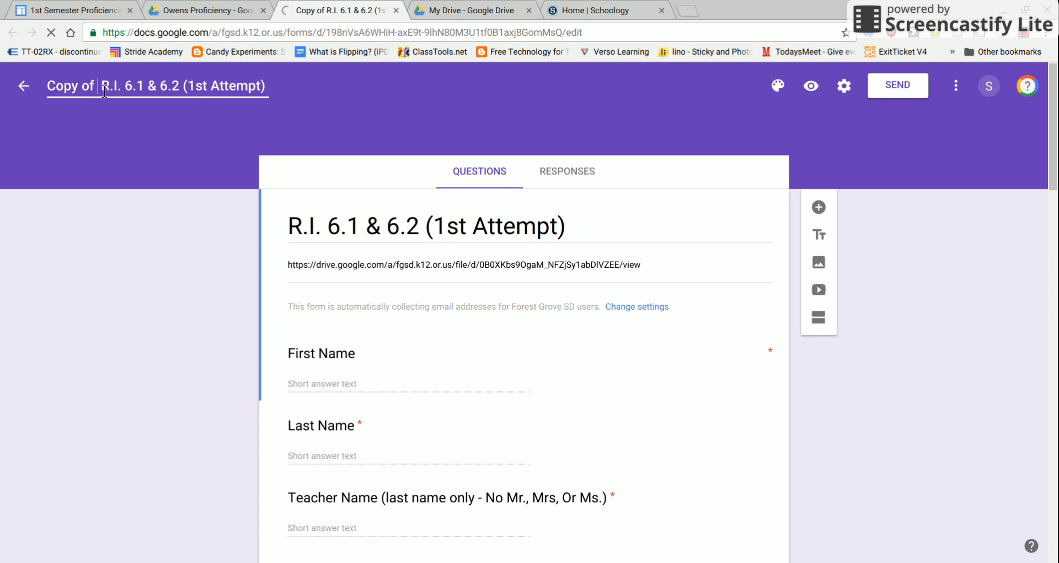
Rename the form file by replacing "Copy of" with the teacher's surname before "R.I. 6.1 & 6.2 (1st Attempt)"
key(BackSpace)
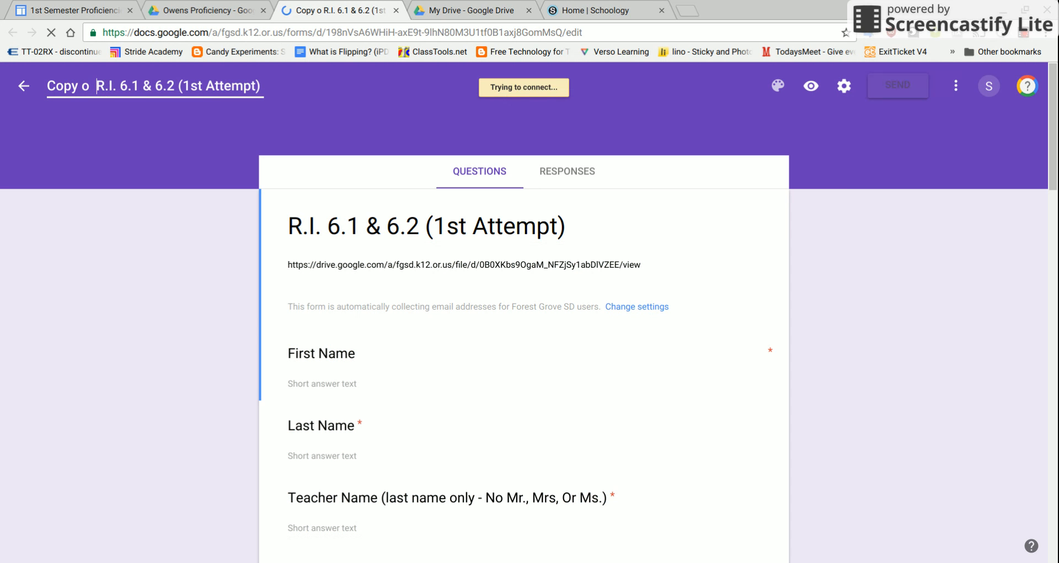
key(BackSpace)
key(BackSpace)
key(BackSpace)
key(BackSpace)
key(BackSpace)
key(BackSpace)
key(BackSpace)
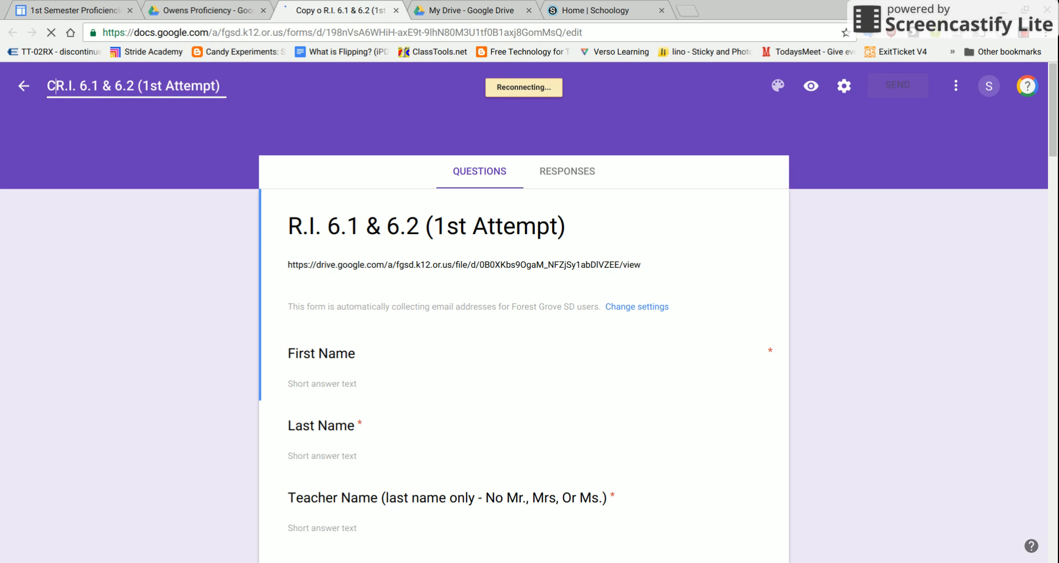
text(Owens)
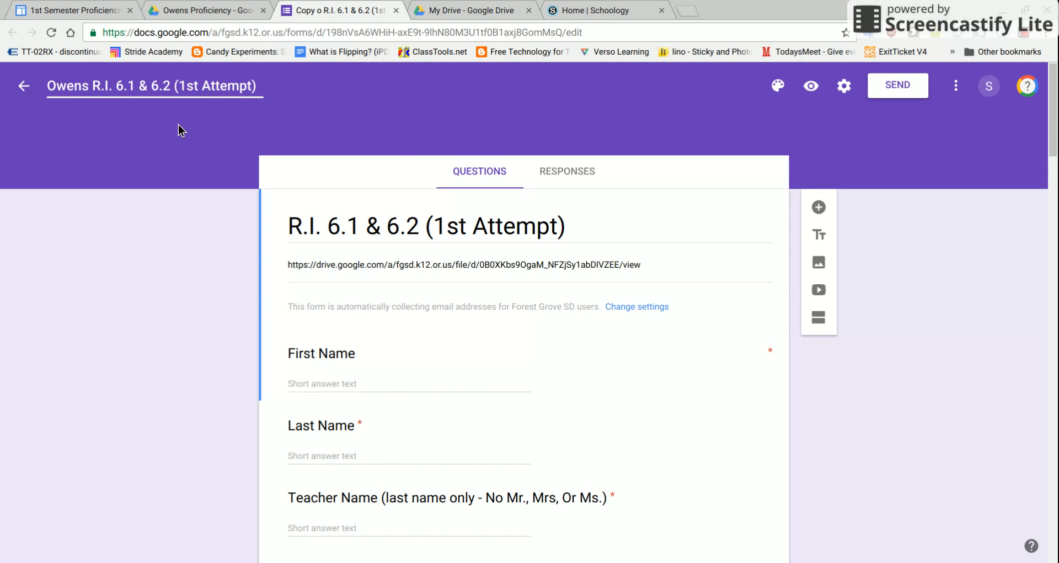
Look through the form's title, article and questions, including the answer options of the central idea question
triple_click(400, 233)
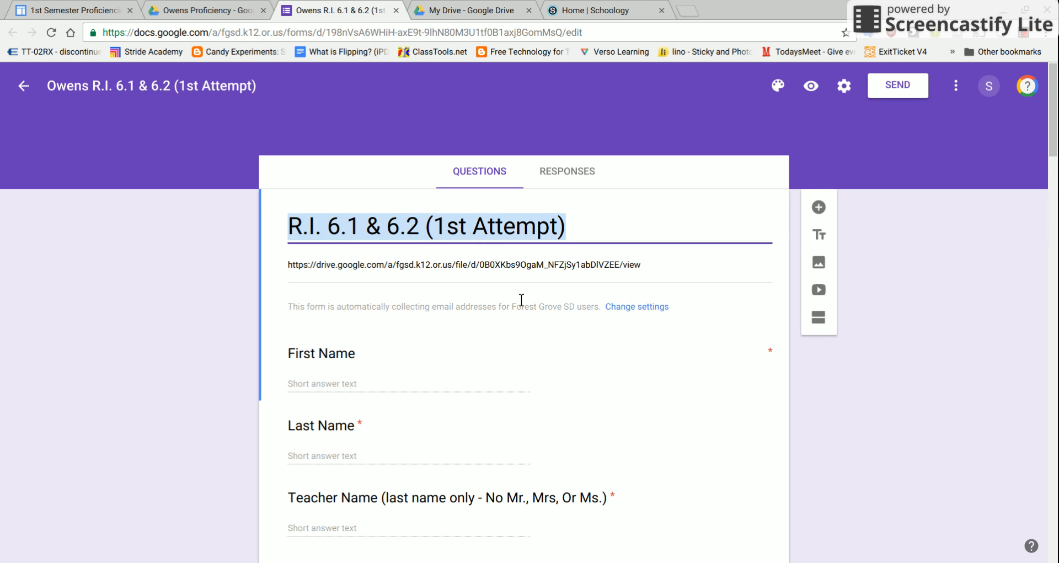
drag(1058, 133, 1058, 193)
scroll(522, 353, down, 3)
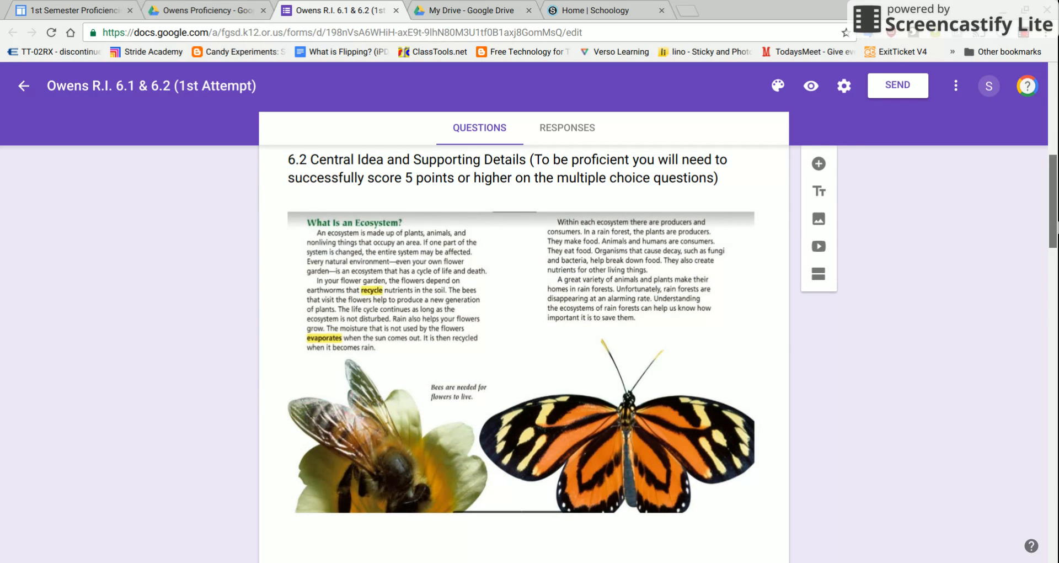
scroll(522, 353, down, 7)
scroll(590, 265, down, 2)
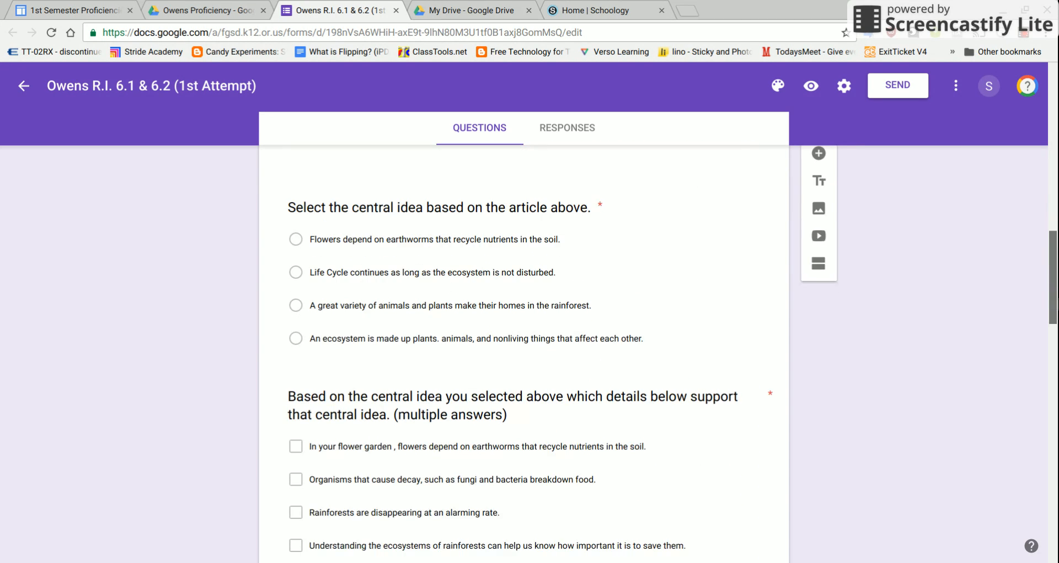
click(554, 259)
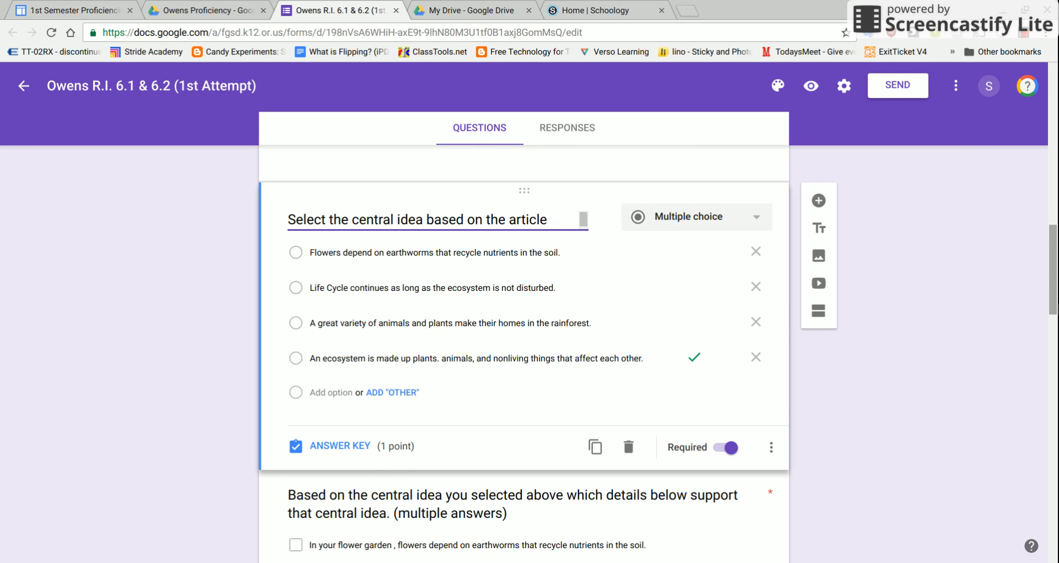
scroll(638, 426, up, 5)
drag(1058, 236, 1051, 134)
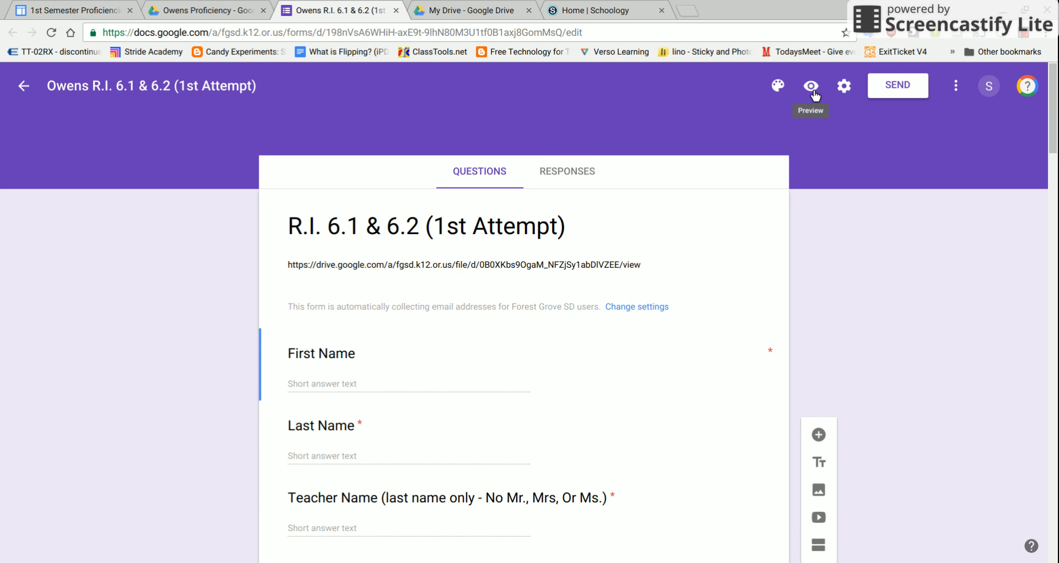
Preview the form as respondents see it and select its full web address for copying
click(958, 91)
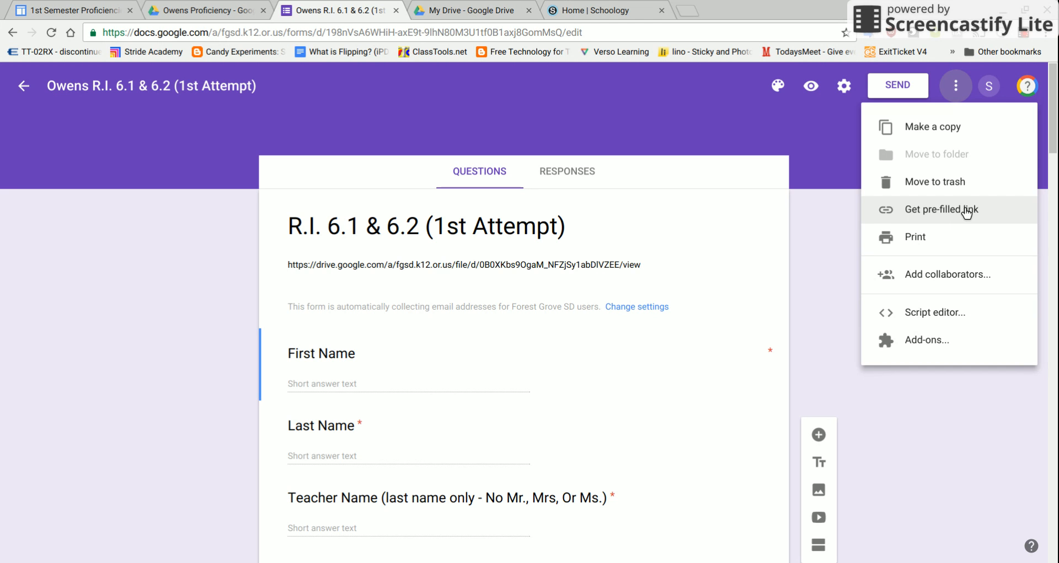
click(819, 91)
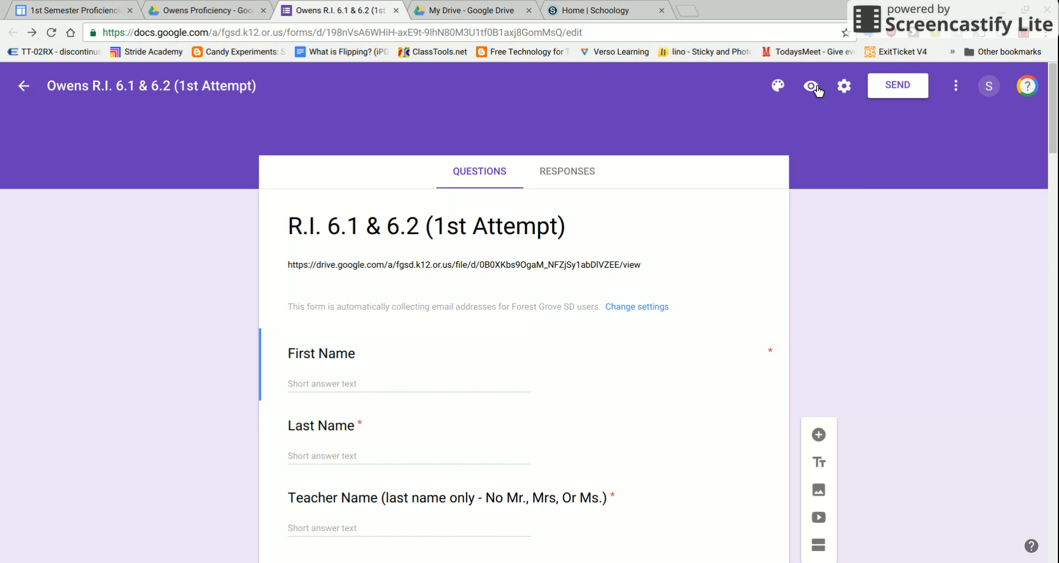
click(819, 91)
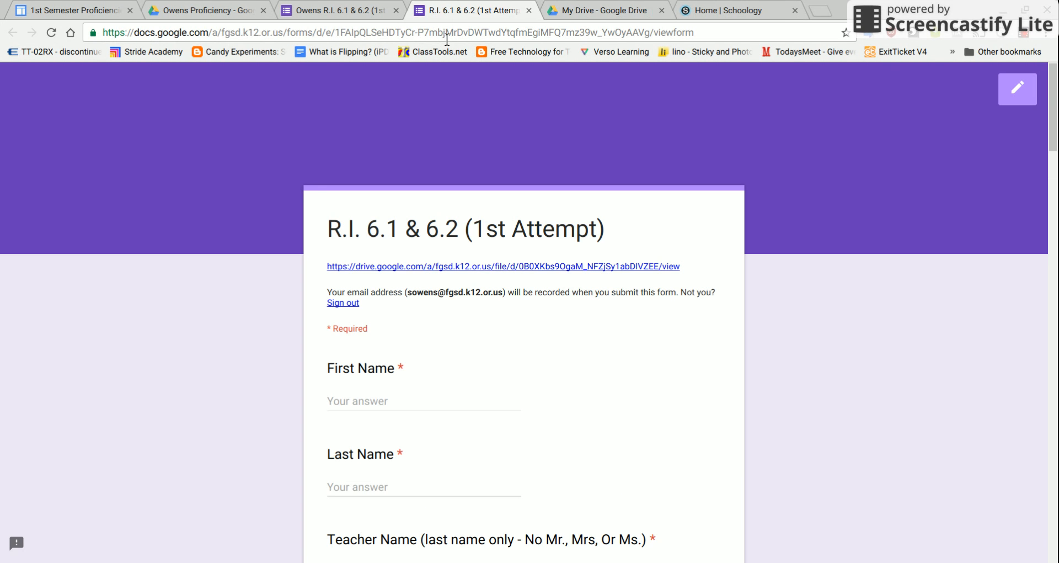
click(447, 39)
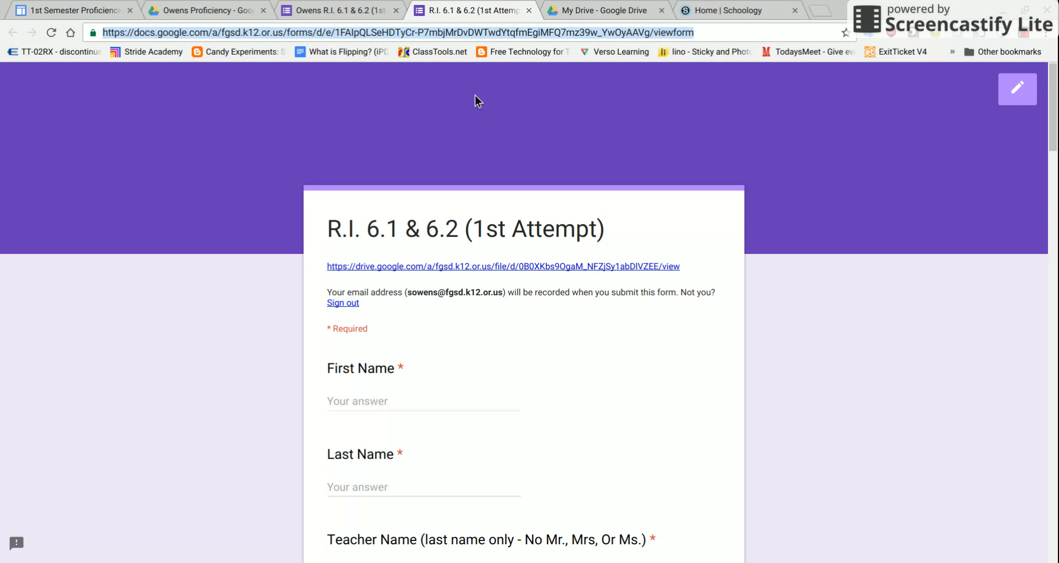
Switch to Schoology and open the first listed "6 Reading/6 Lectura: Period 3 YR" course
click(740, 9)
click(325, 78)
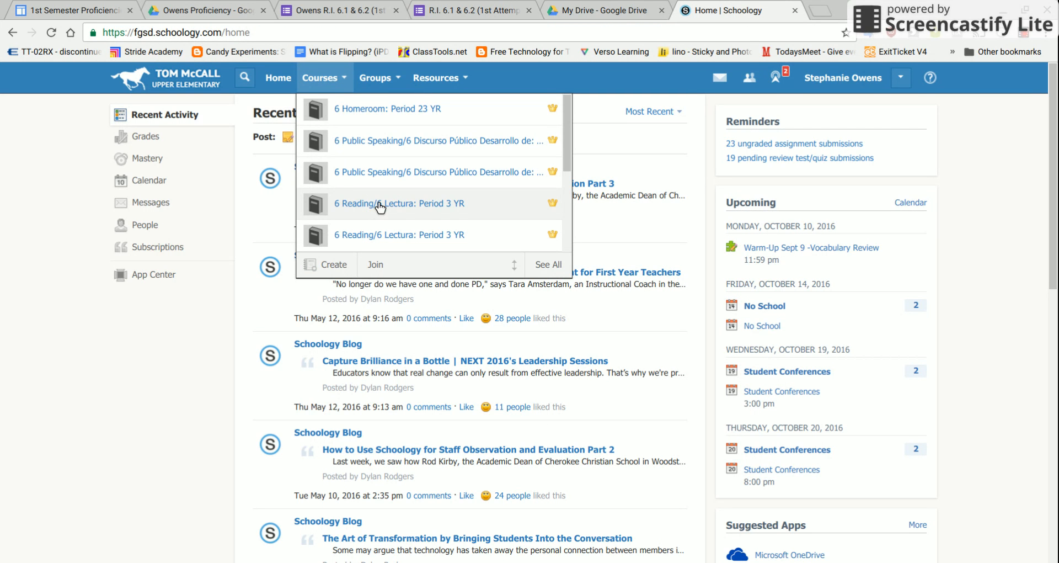
click(378, 203)
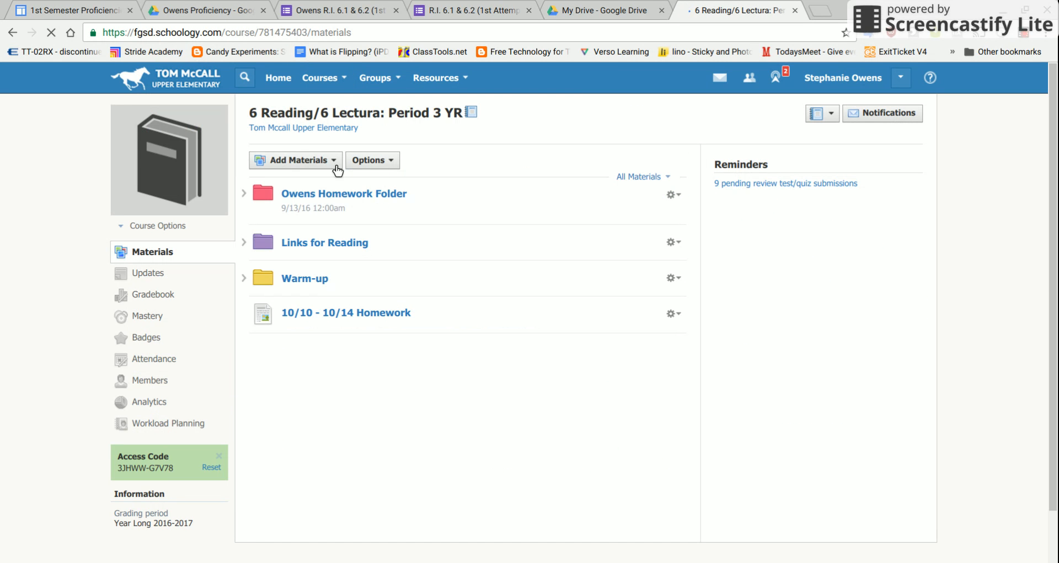
Add a link to the course materials titled "Reading Proficiency" that points to the copied form address
click(336, 164)
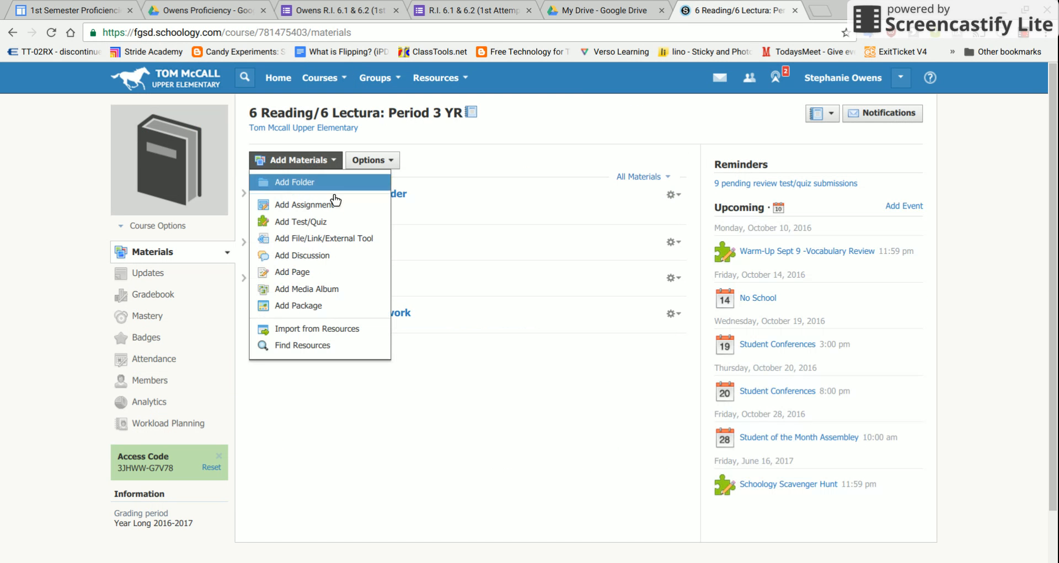
click(339, 244)
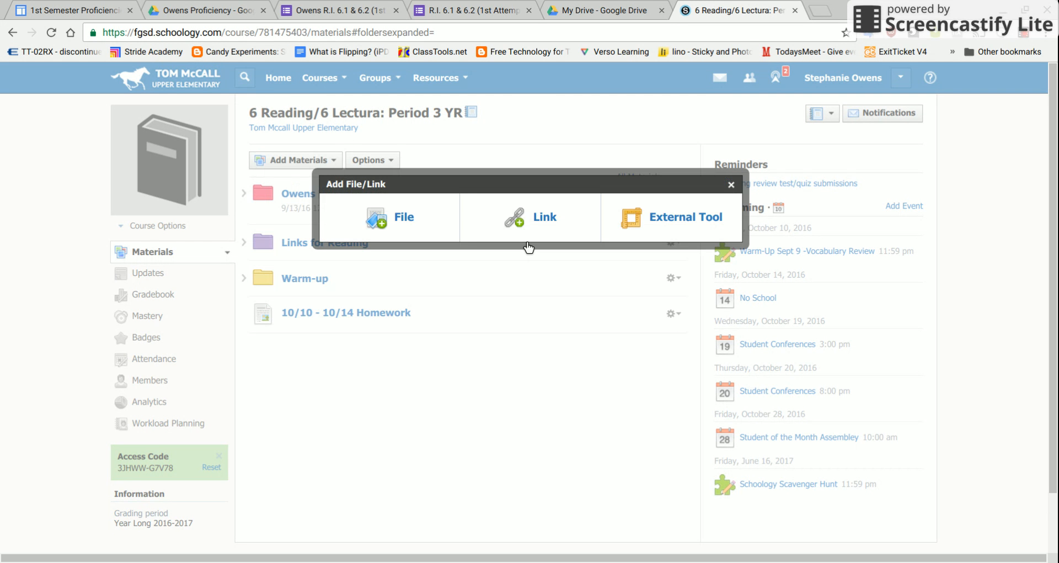
click(547, 223)
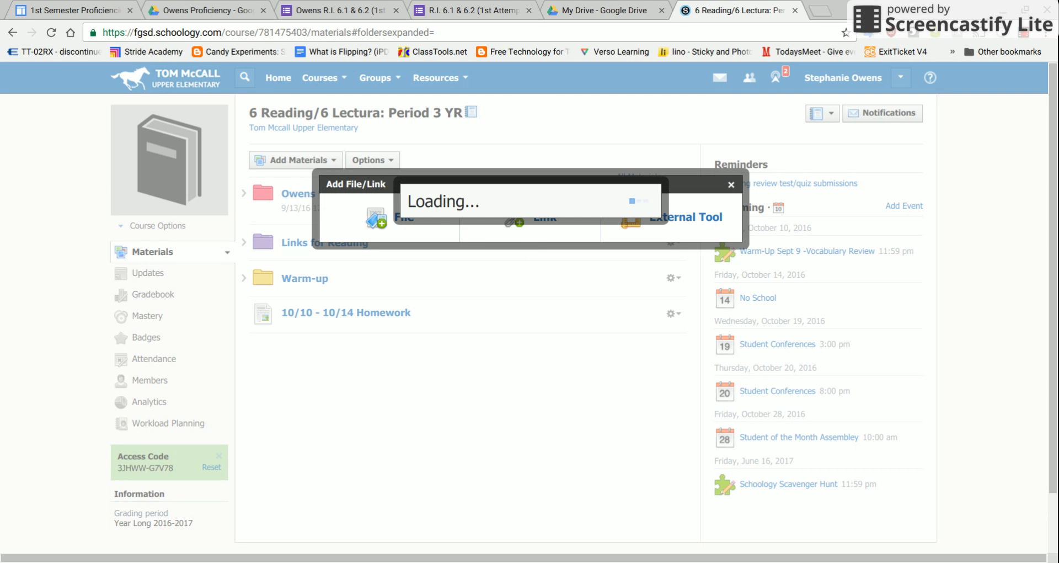
click(548, 226)
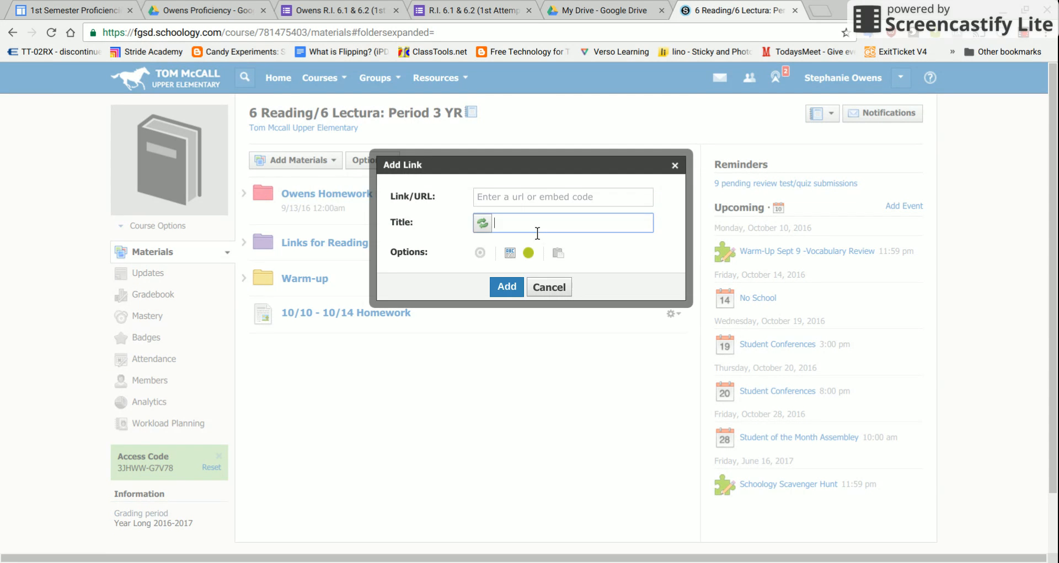
text(Reading Proficiency)
click(534, 199)
key(ctrl+v)
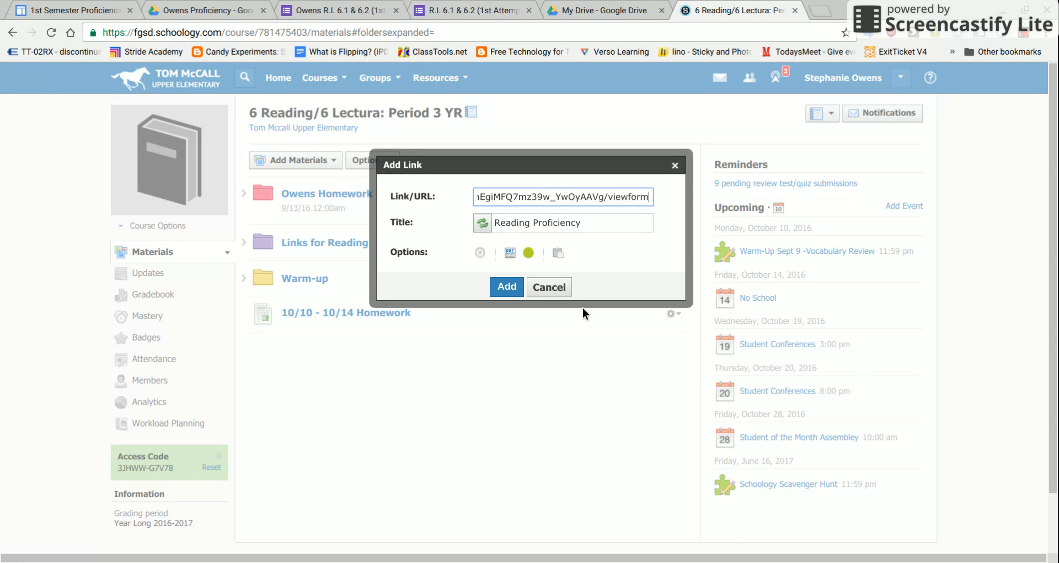
click(516, 293)
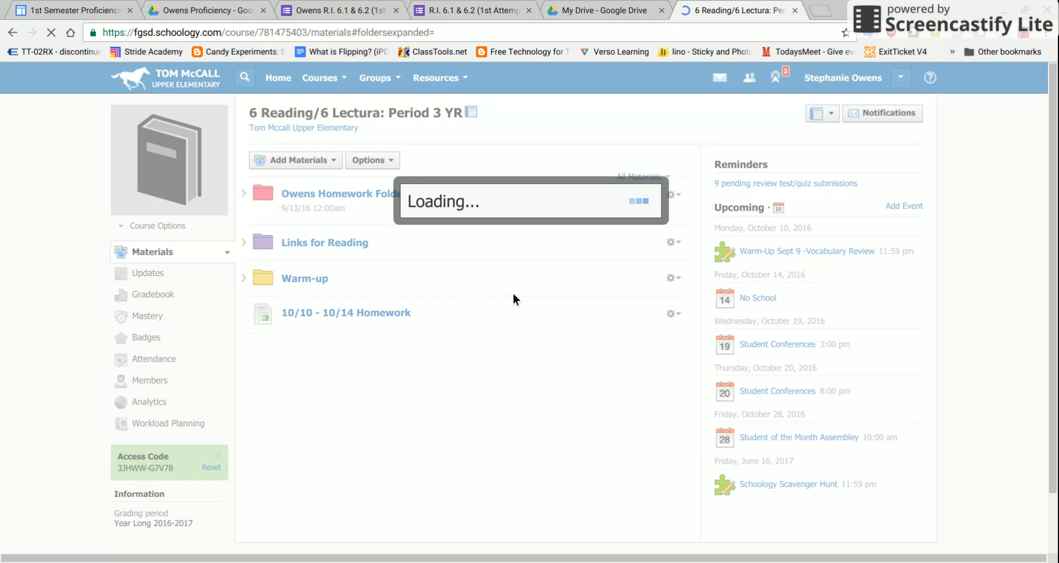
Open the Reading Proficiency link from the course materials and show its form in a separate browser tab down to the ecosystem article
click(350, 353)
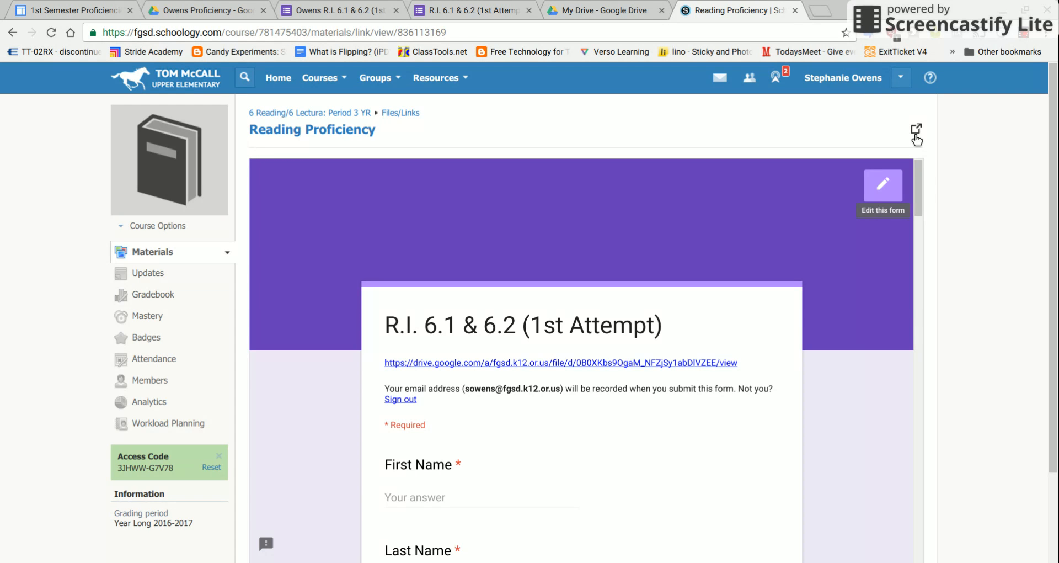
click(920, 135)
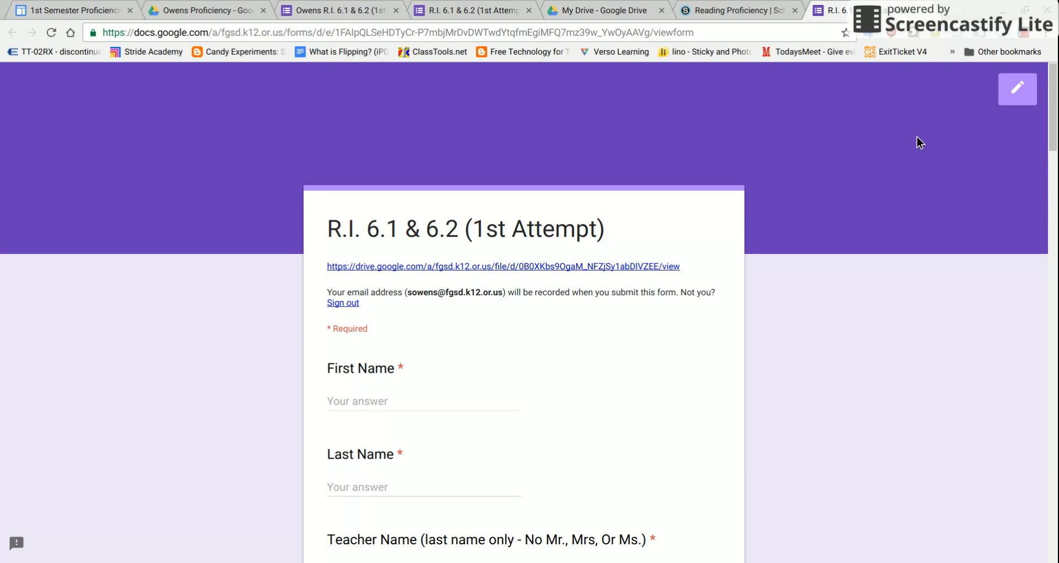
drag(1054, 125, 1056, 230)
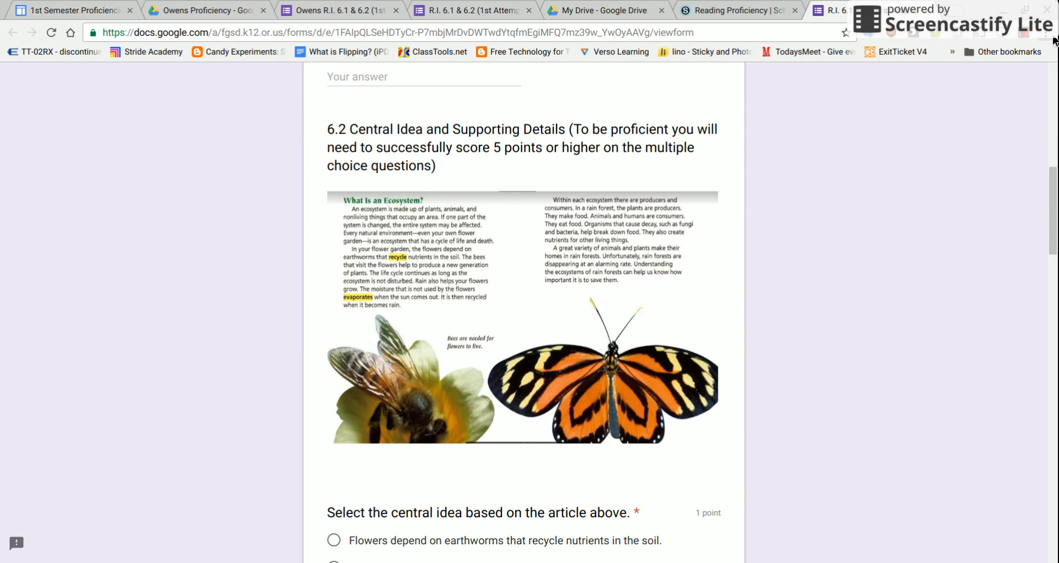
Enlarge the form page to check the ecosystem article's readability, reduce it again and look through the remaining questions, including those on The Canopy
key(ctrl+plus)
key(ctrl+plus)
key(ctrl+plus)
key(ctrl+plus)
key(ctrl+plus)
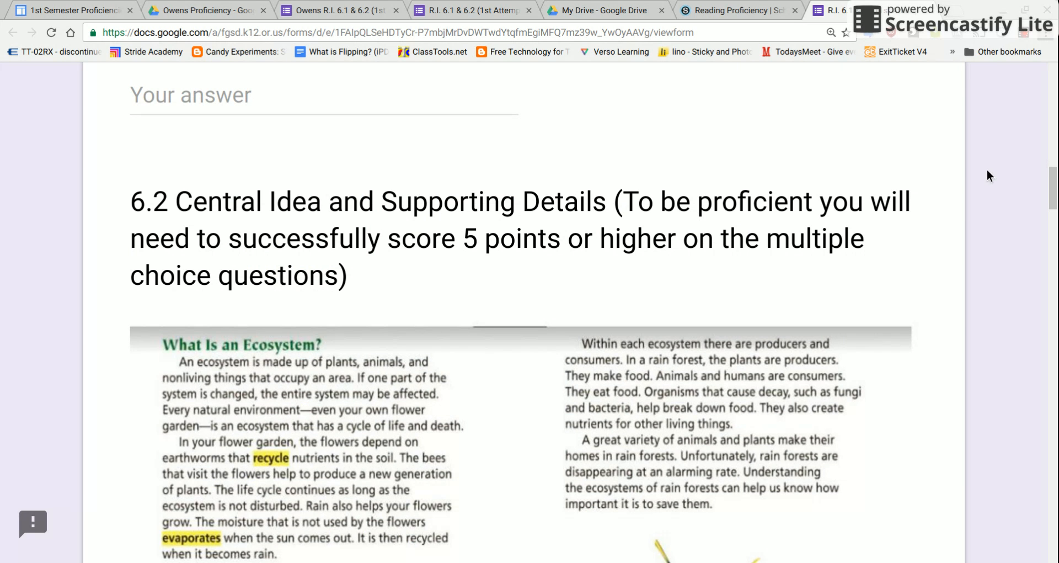
key(ctrl+minus)
key(ctrl+minus)
key(ctrl+minus)
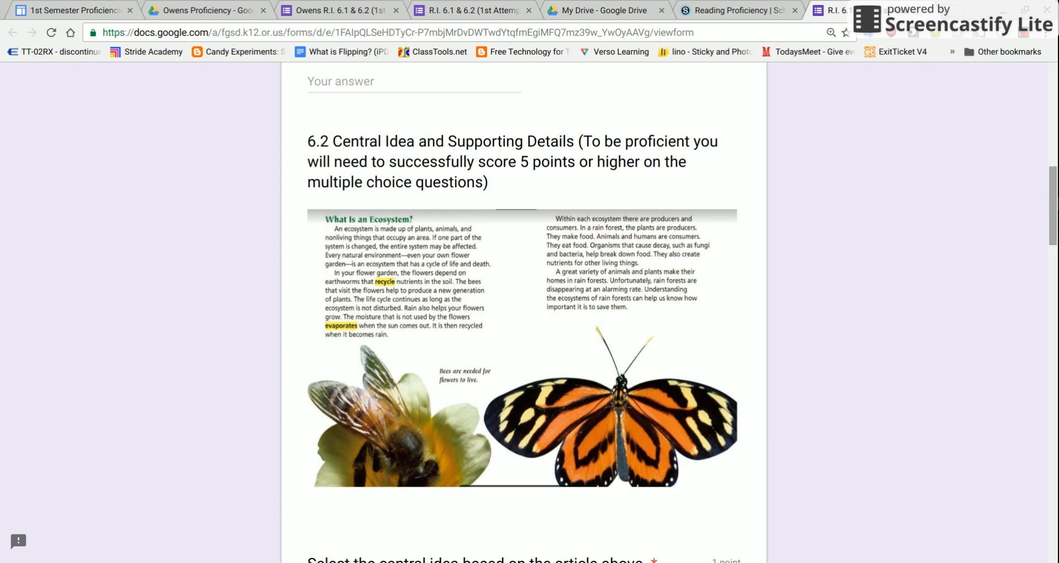
drag(1054, 198, 1056, 461)
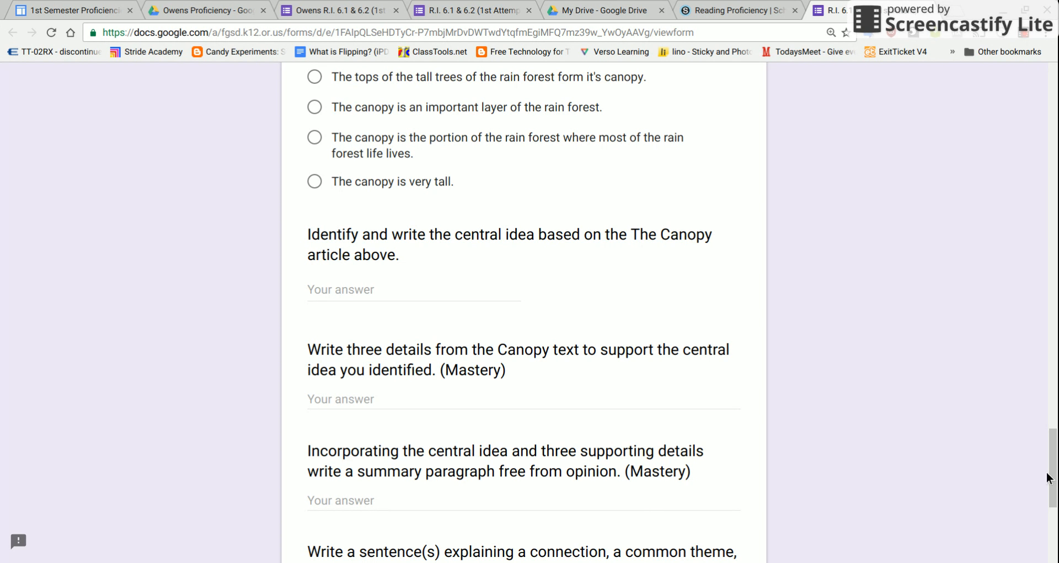
scroll(1051, 475, down, 1)
drag(1051, 474, 1045, 94)
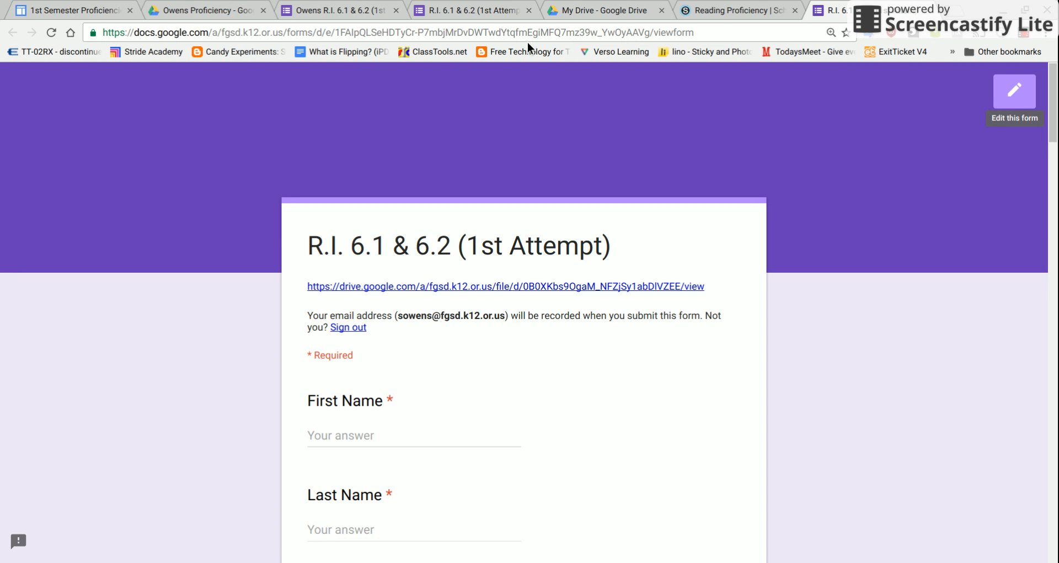
Close both browser tabs showing the respondent view of the R.I. 6.1 & 6.2 (1st Attempt) form
click(438, 9)
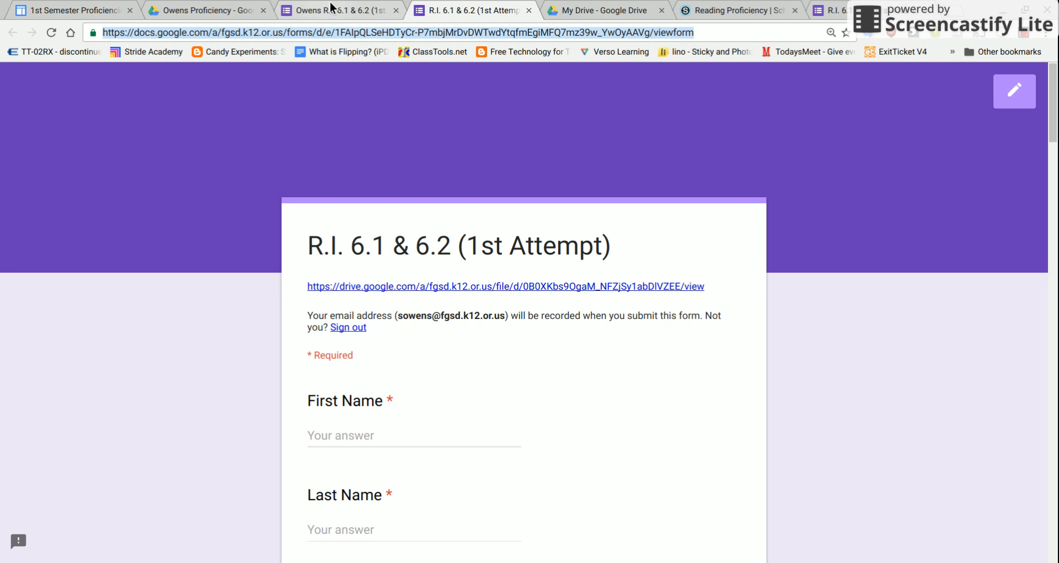
click(529, 10)
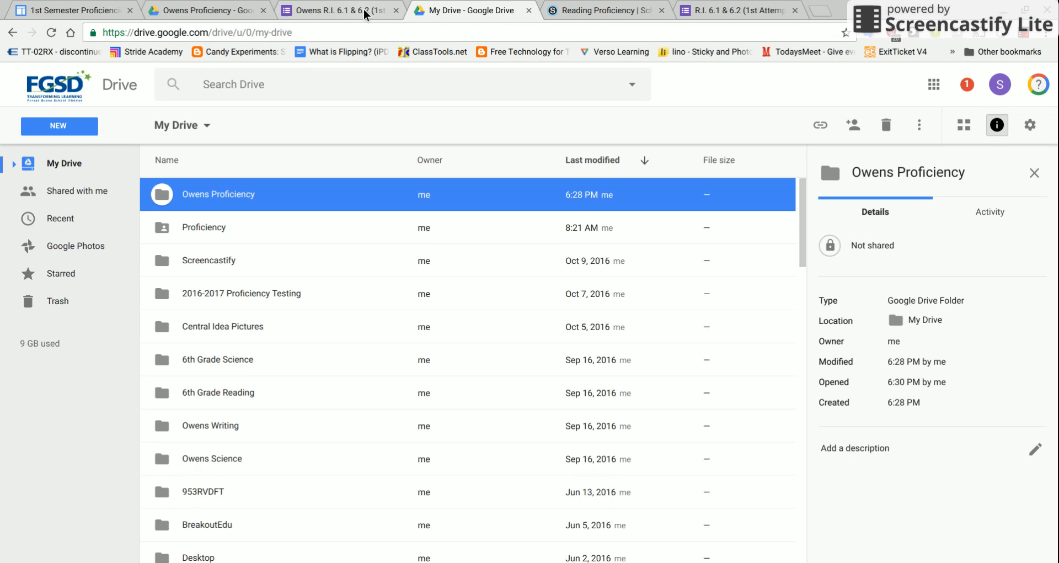
click(796, 11)
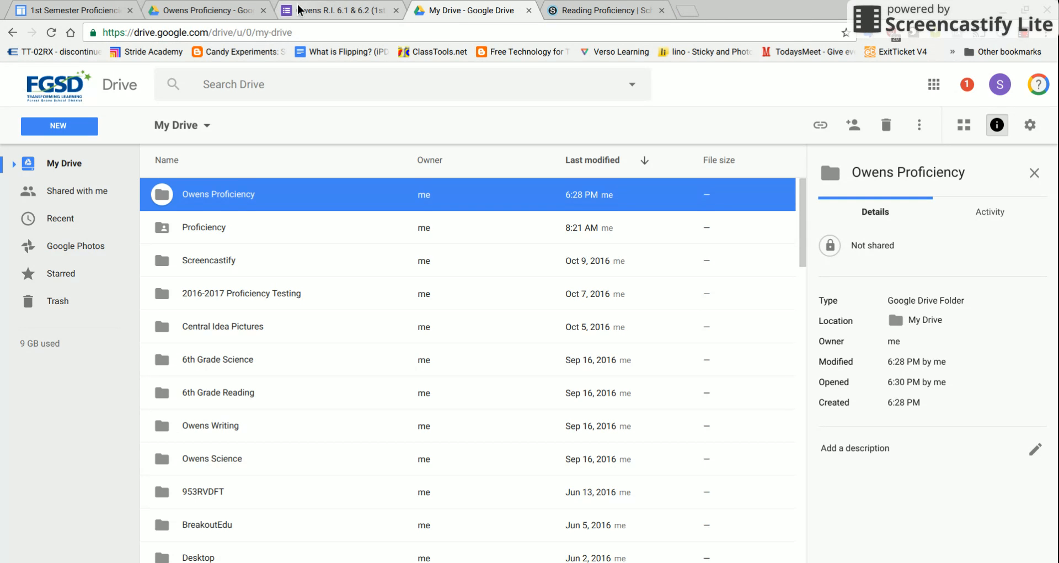
Create a new spreadsheet as the response destination for the renamed R.I. 6.1 & 6.2 (1st Attempt) form, keeping the suggested name
click(320, 10)
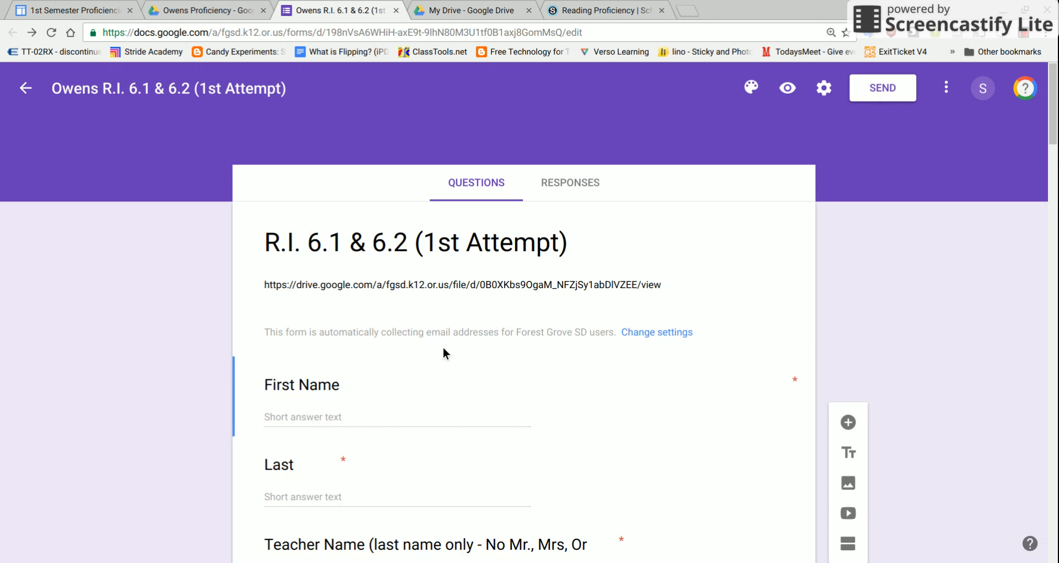
click(584, 190)
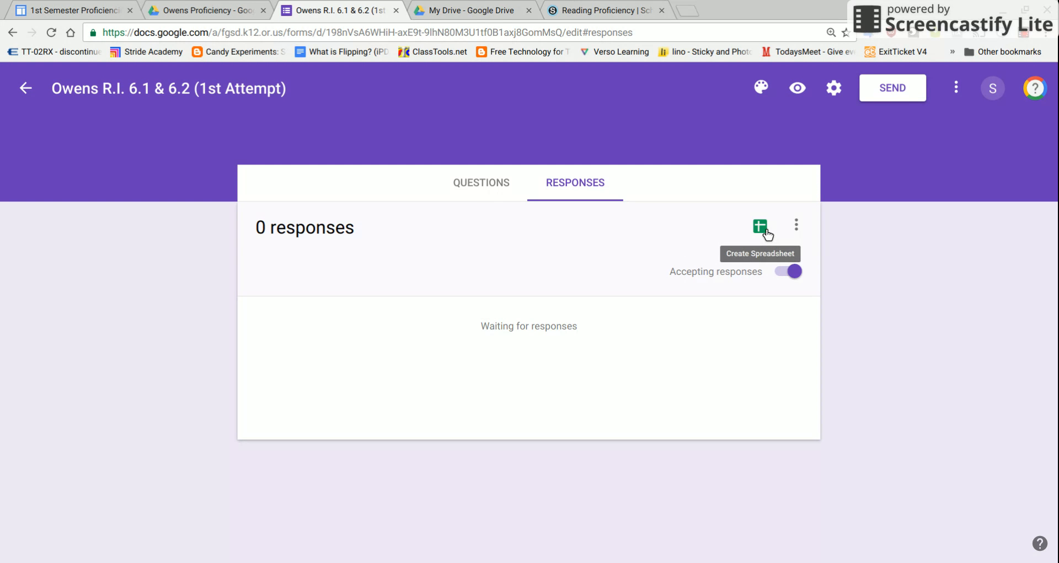
click(764, 231)
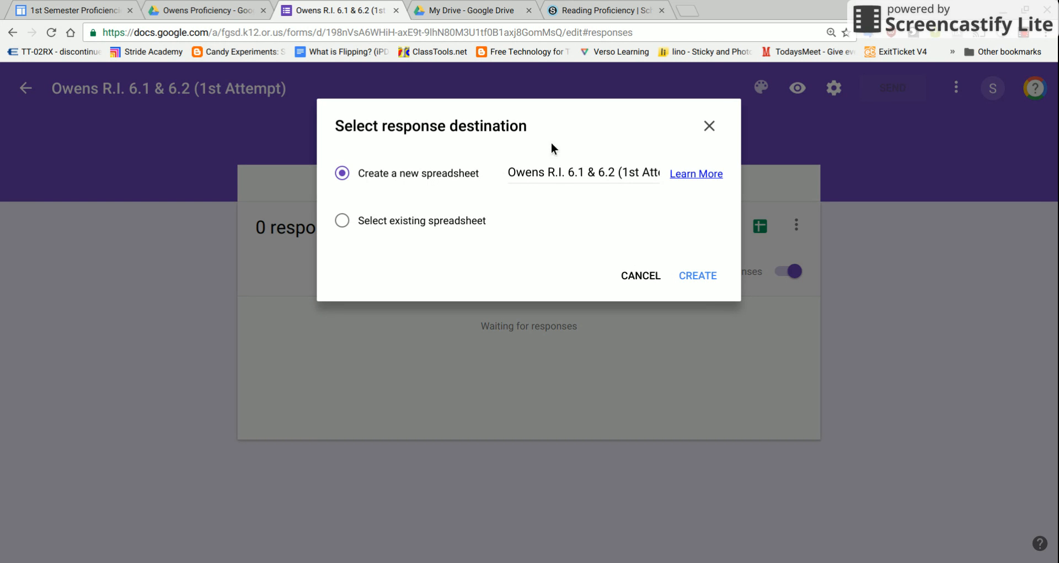
click(710, 282)
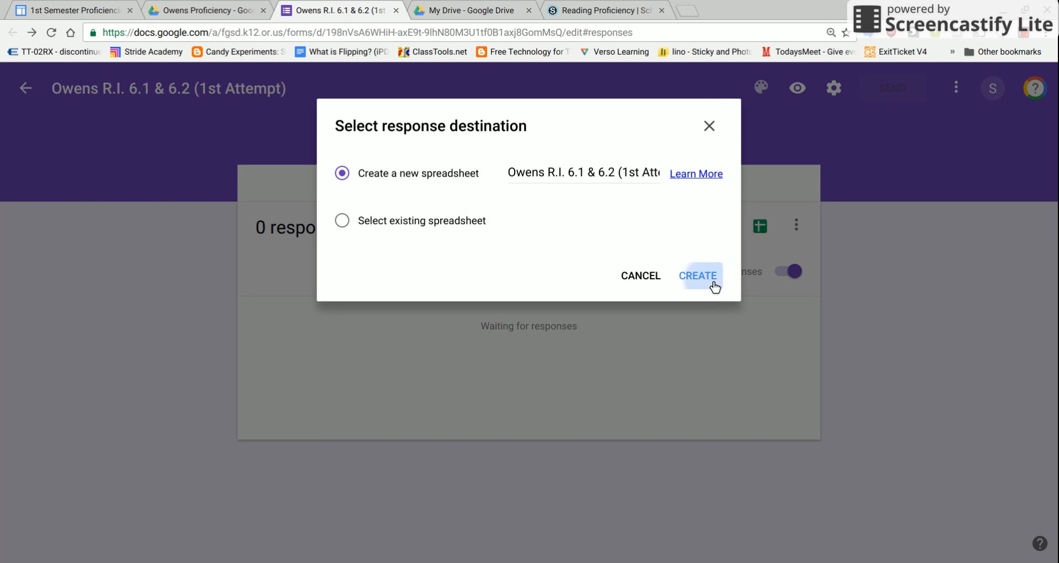